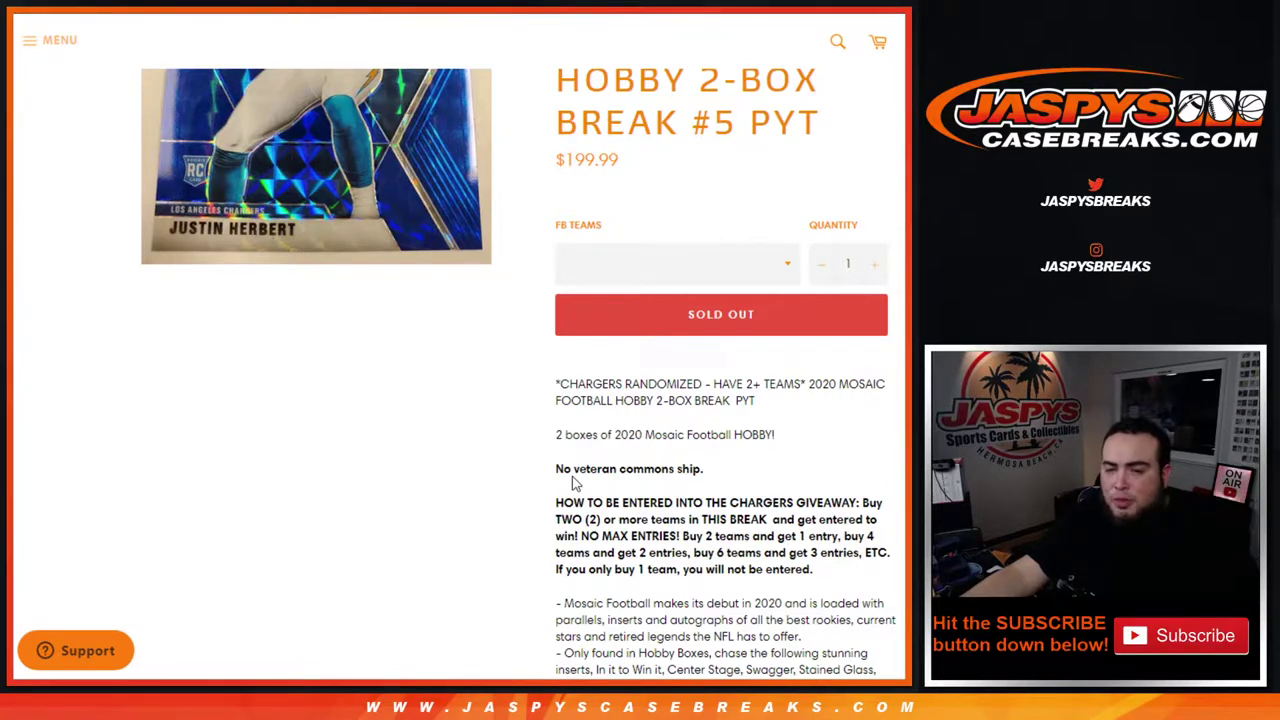
Highlight the "No veteran commons ship." note on the break's product page and switch to the team spreadsheet
{"action": "triple_click", "coordinate": [718, 467]}
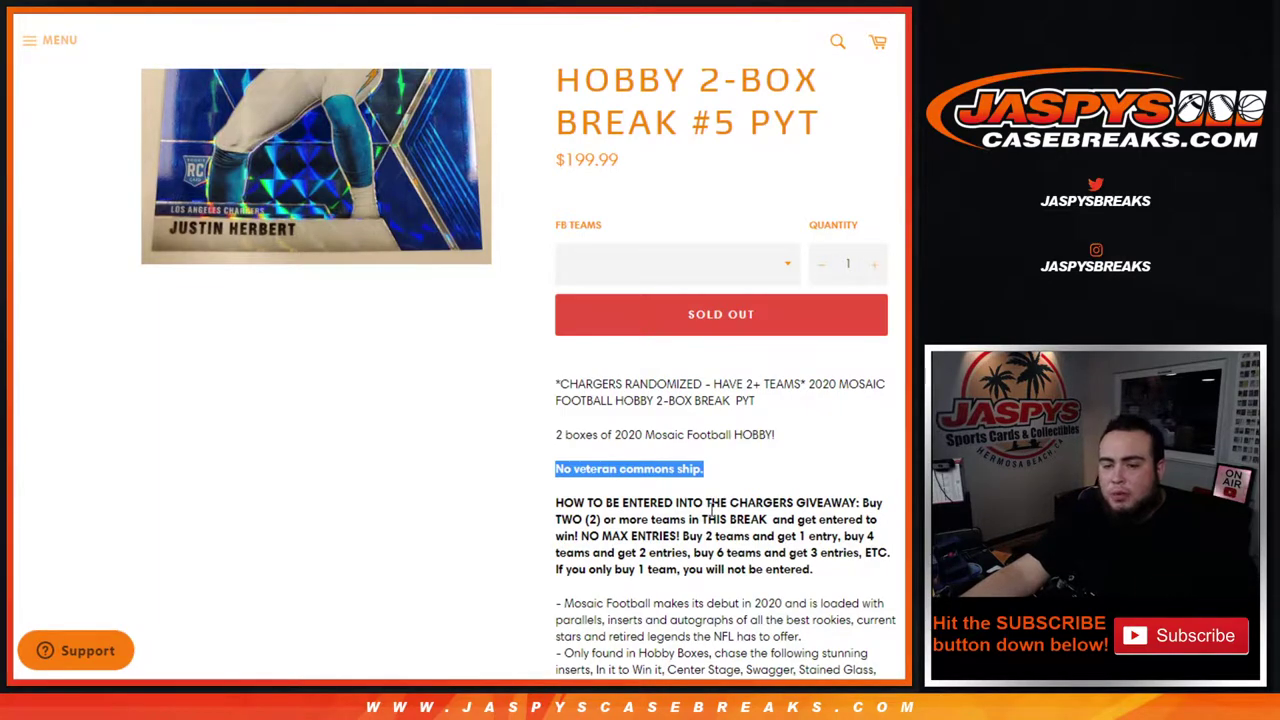
{"action": "scroll", "coordinate": [704, 515], "scroll_direction": "up", "scroll_amount": 3}
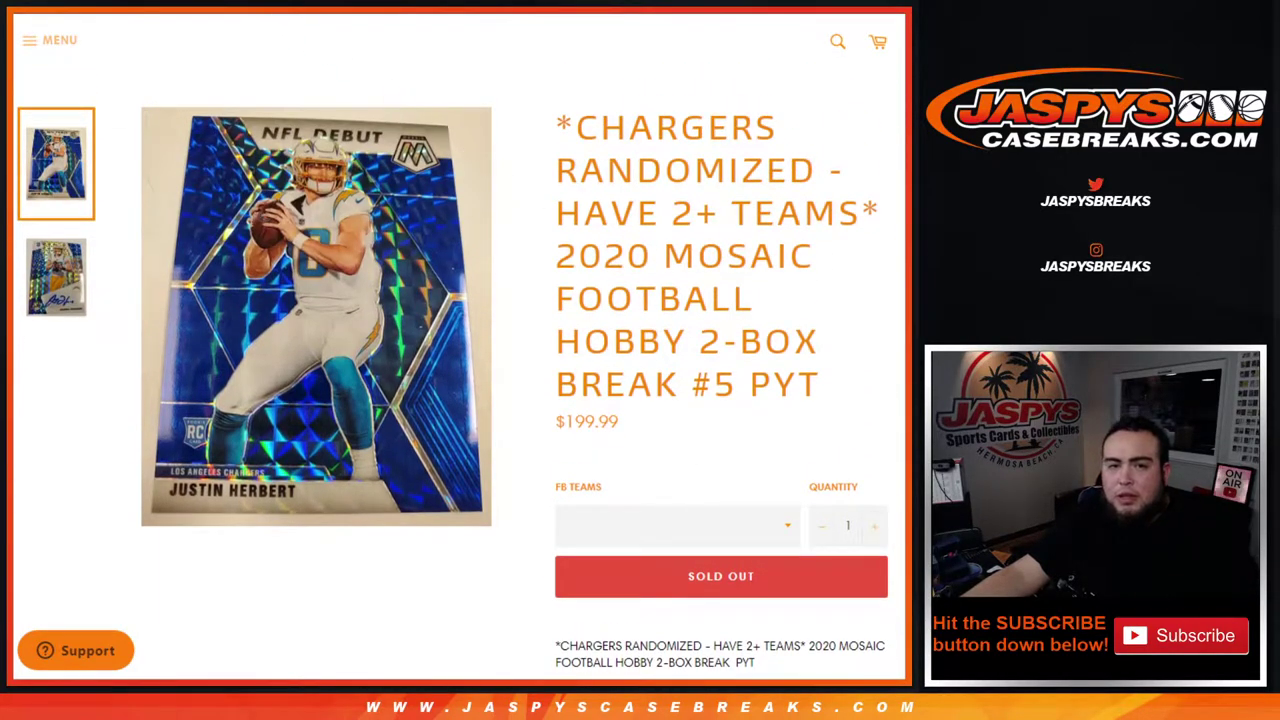
{"action": "key", "text": "ctrl+Tab"}
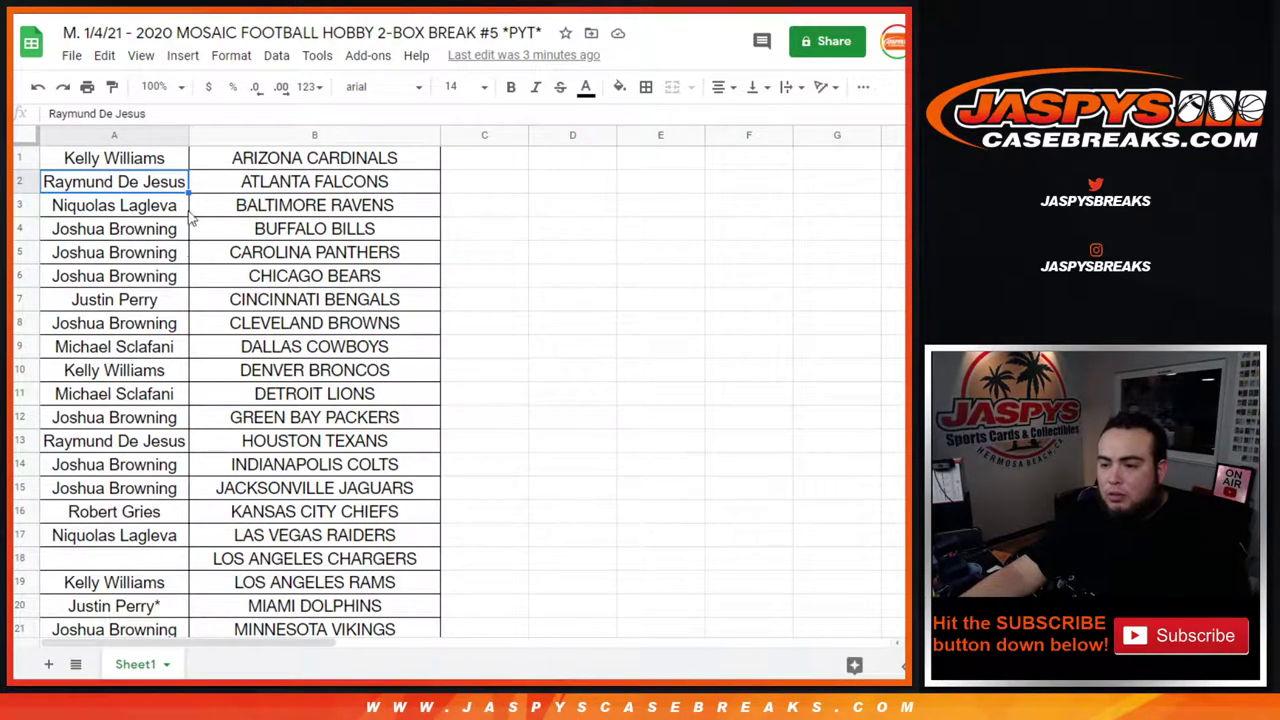
Sort the sheet by column A from A to Z so each customer's teams are grouped together
{"action": "left_click", "coordinate": [180, 138]}
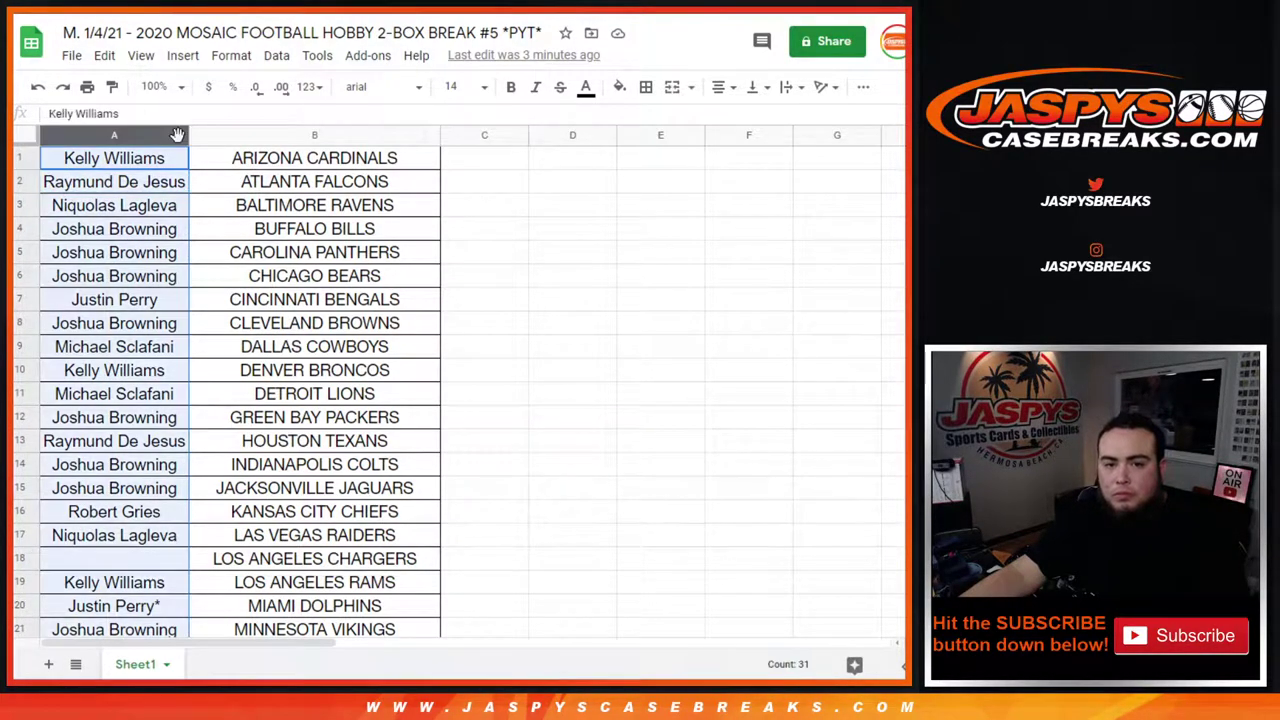
{"action": "right_click", "coordinate": [175, 136]}
{"action": "left_click", "coordinate": [236, 463]}
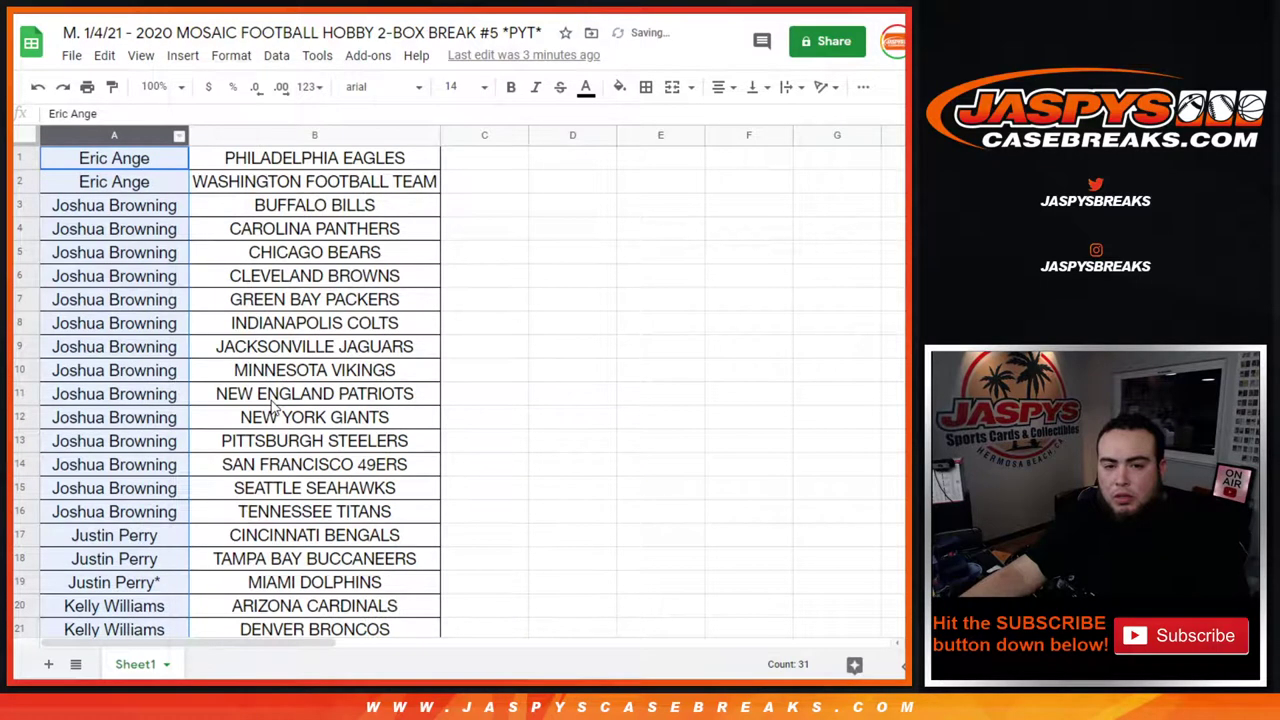
Check the first customer's two team rows, A1:A2, and copy the name from A1 into D1 as one giveaway entry
{"action": "left_click", "coordinate": [155, 182], "text": "shift"}
{"action": "left_click", "coordinate": [157, 163]}
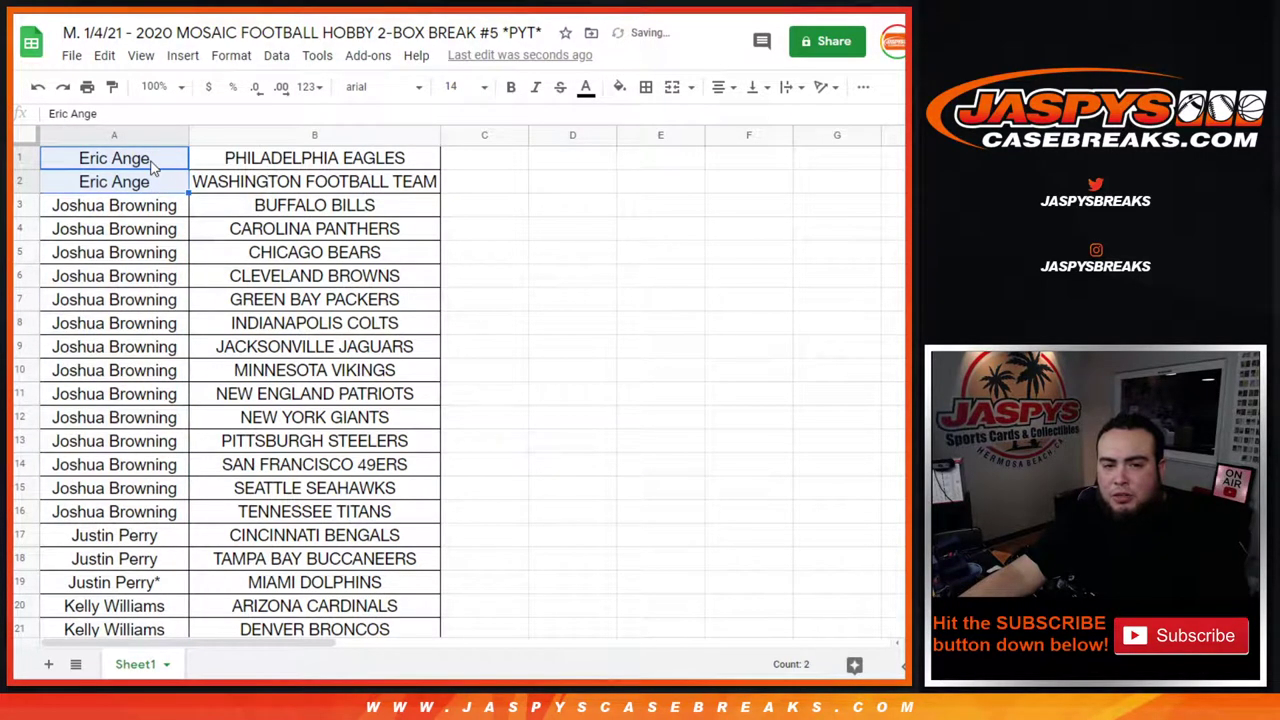
{"action": "right_click", "coordinate": [157, 163]}
{"action": "left_click", "coordinate": [251, 112]}
{"action": "left_click", "coordinate": [570, 158]}
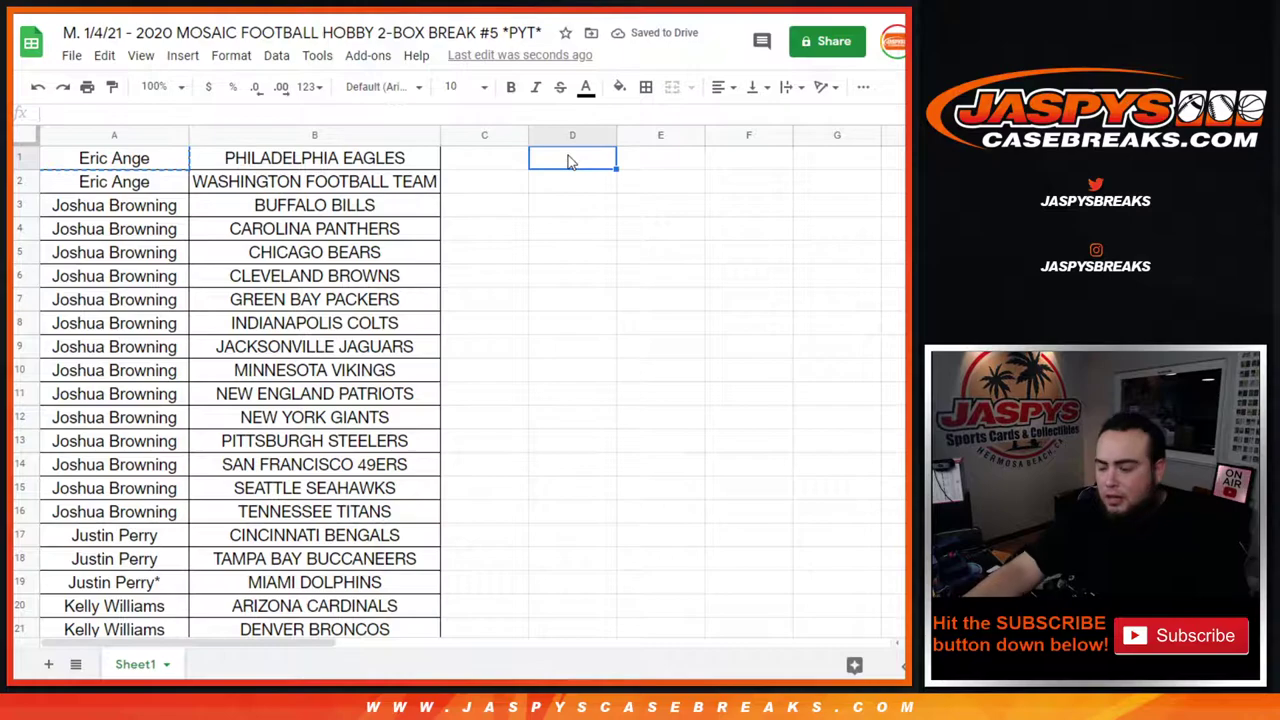
{"action": "key", "text": "ctrl+v"}
Copy the second customer's name from A3:A9 into column D starting at D2, giving seven entries
{"action": "key", "text": "Left"}
{"action": "key", "text": "Left"}
{"action": "left_click_drag", "start_coordinate": [112, 210], "coordinate": [118, 347]}
{"action": "right_click", "coordinate": [118, 355]}
{"action": "left_click", "coordinate": [160, 108]}
{"action": "left_click", "coordinate": [595, 180]}
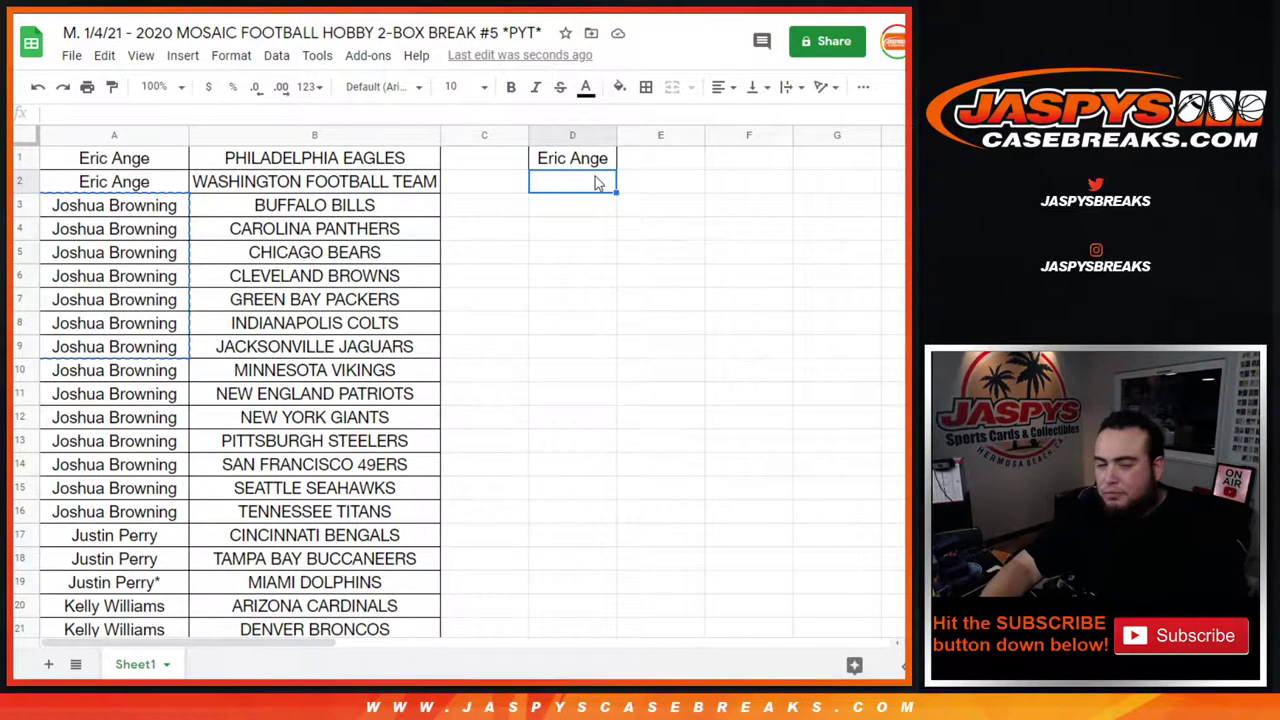
{"action": "key", "text": "ctrl+v"}
Select A3:A16 to check how many teams the second customer has
{"action": "left_click", "coordinate": [158, 214]}
{"action": "left_click", "coordinate": [171, 512], "text": "shift"}
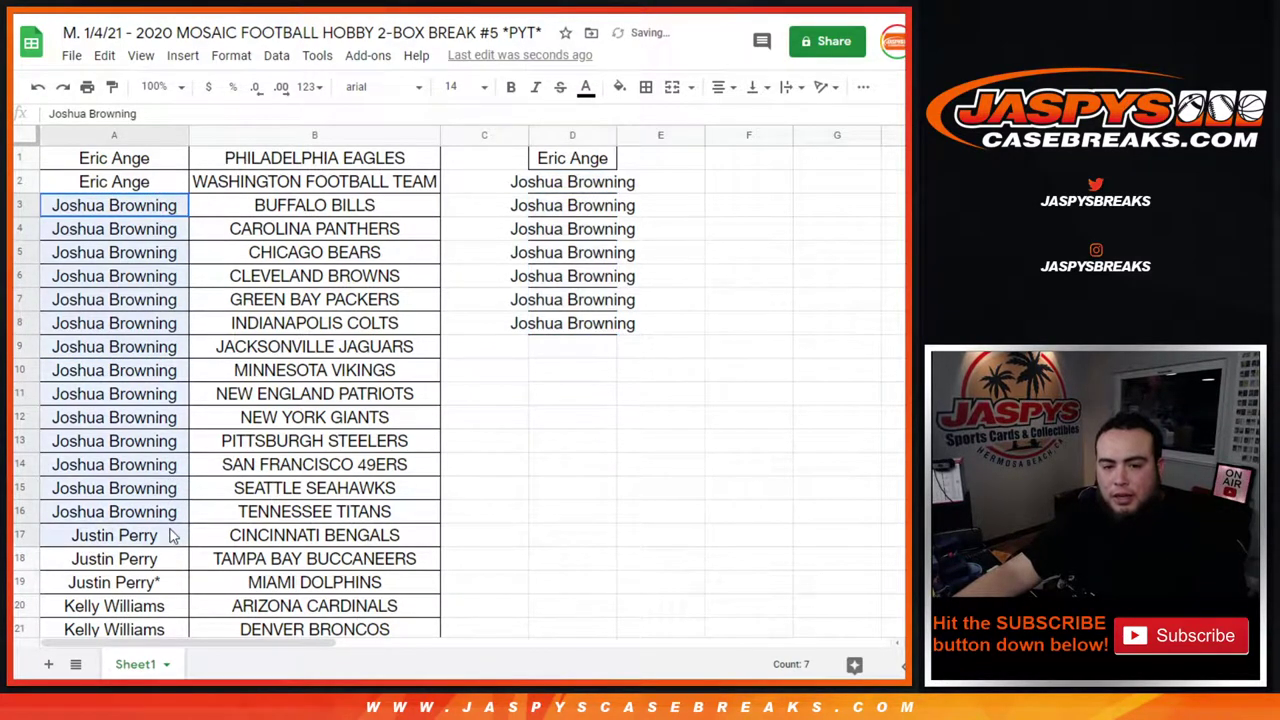
{"action": "scroll", "coordinate": [195, 490], "scroll_direction": "down", "scroll_amount": 3}
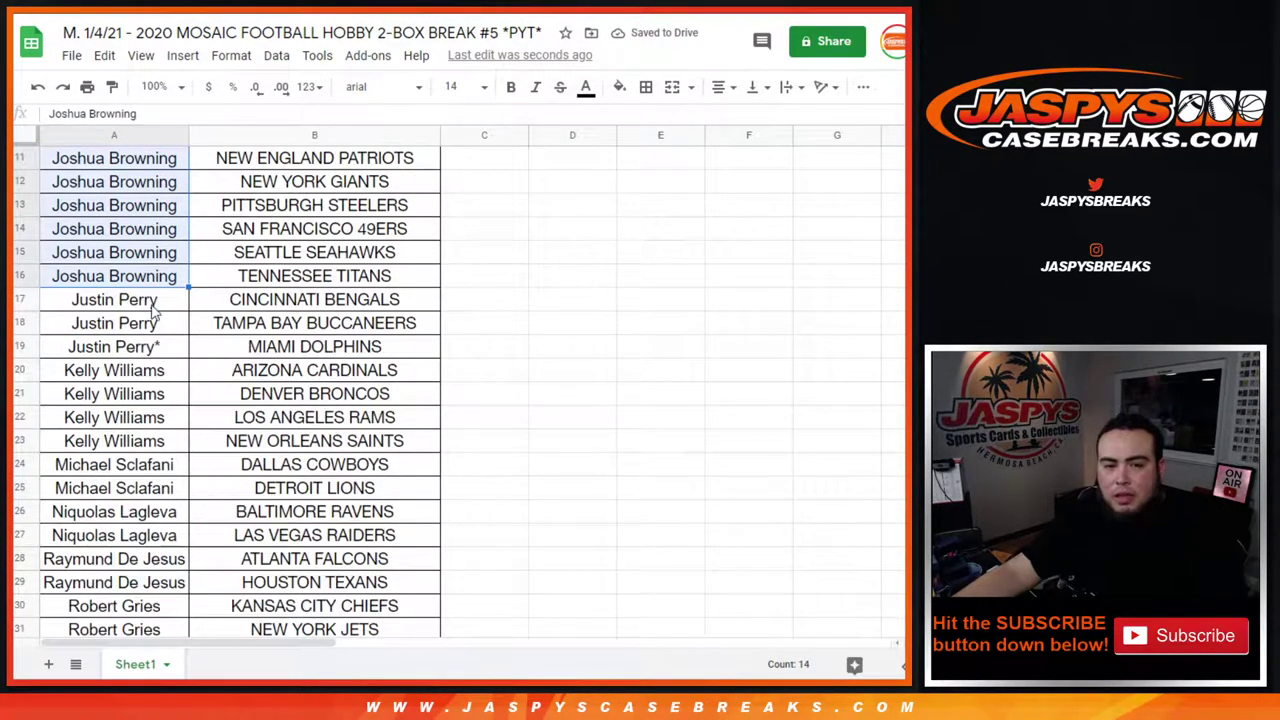
Check the next customer's team rows, A17:A19, and copy the name from A19 into D9 as one entry
{"action": "left_click_drag", "start_coordinate": [153, 306], "coordinate": [155, 346]}
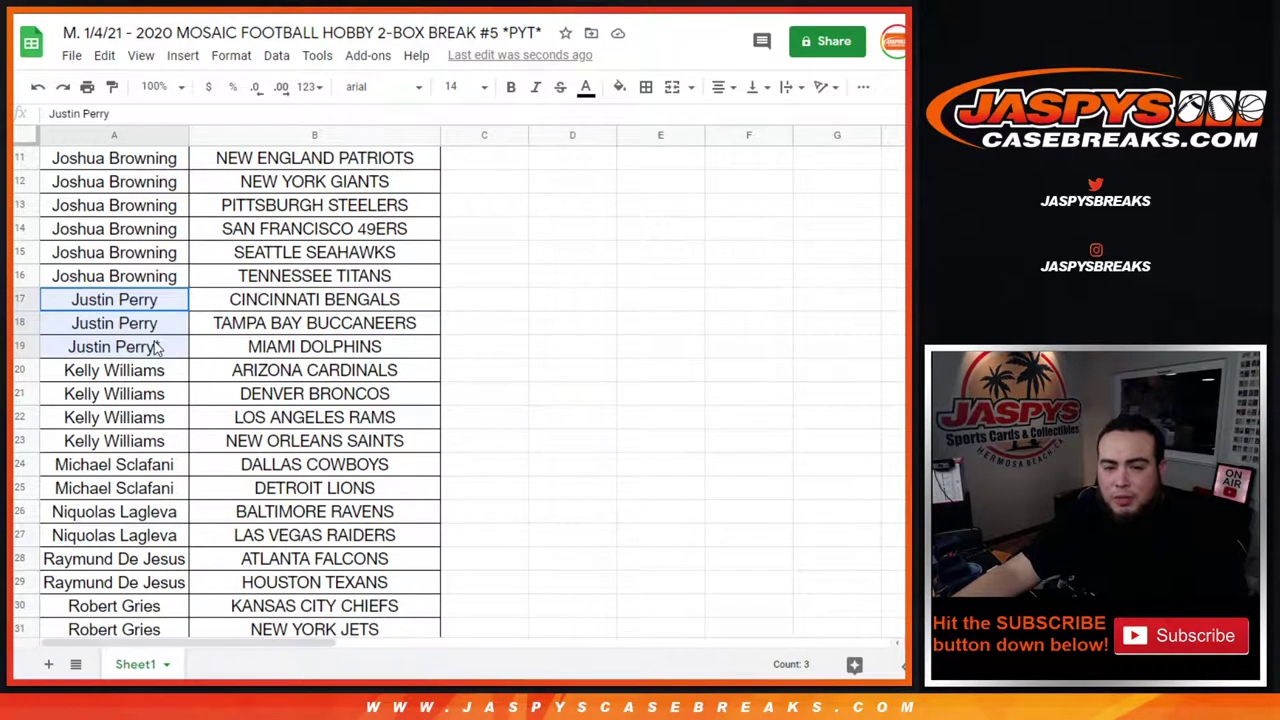
{"action": "left_click", "coordinate": [155, 346]}
{"action": "right_click", "coordinate": [155, 346]}
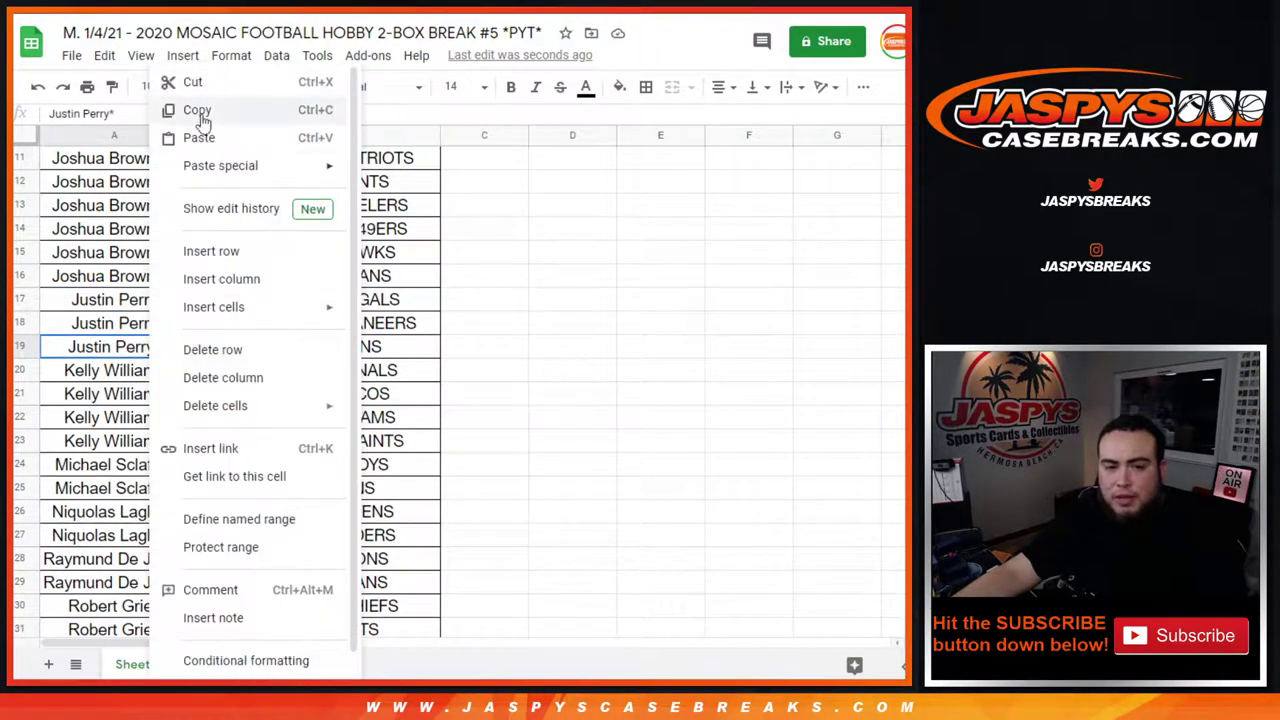
{"action": "left_click", "coordinate": [197, 110]}
{"action": "scroll", "coordinate": [558, 393], "scroll_direction": "up", "scroll_amount": 3}
{"action": "left_click", "coordinate": [564, 346]}
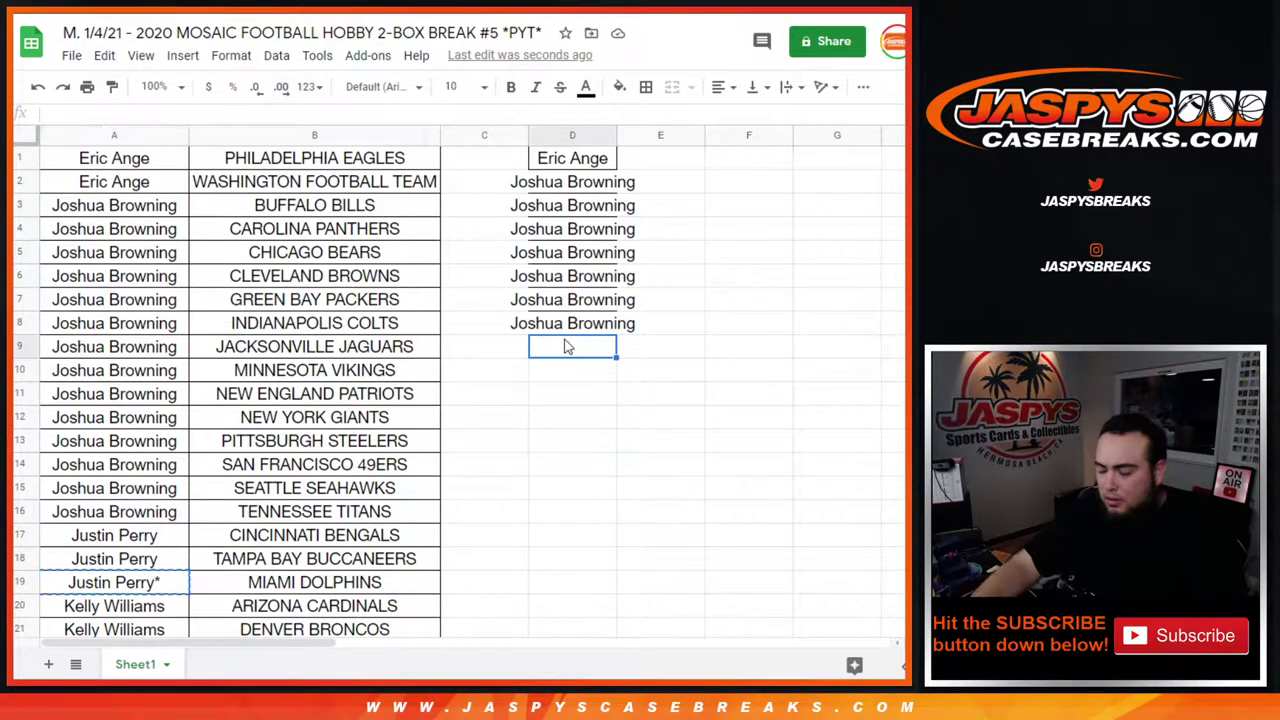
{"action": "key", "text": "ctrl+v"}
Check the next customer's team rows, A20:A23, and copy the names from A20:A21 into D10:D11 as two entries
{"action": "scroll", "coordinate": [193, 445], "scroll_direction": "down", "scroll_amount": 2}
{"action": "scroll", "coordinate": [193, 445], "scroll_direction": "down", "scroll_amount": 2}
{"action": "left_click_drag", "start_coordinate": [135, 330], "coordinate": [133, 400]}
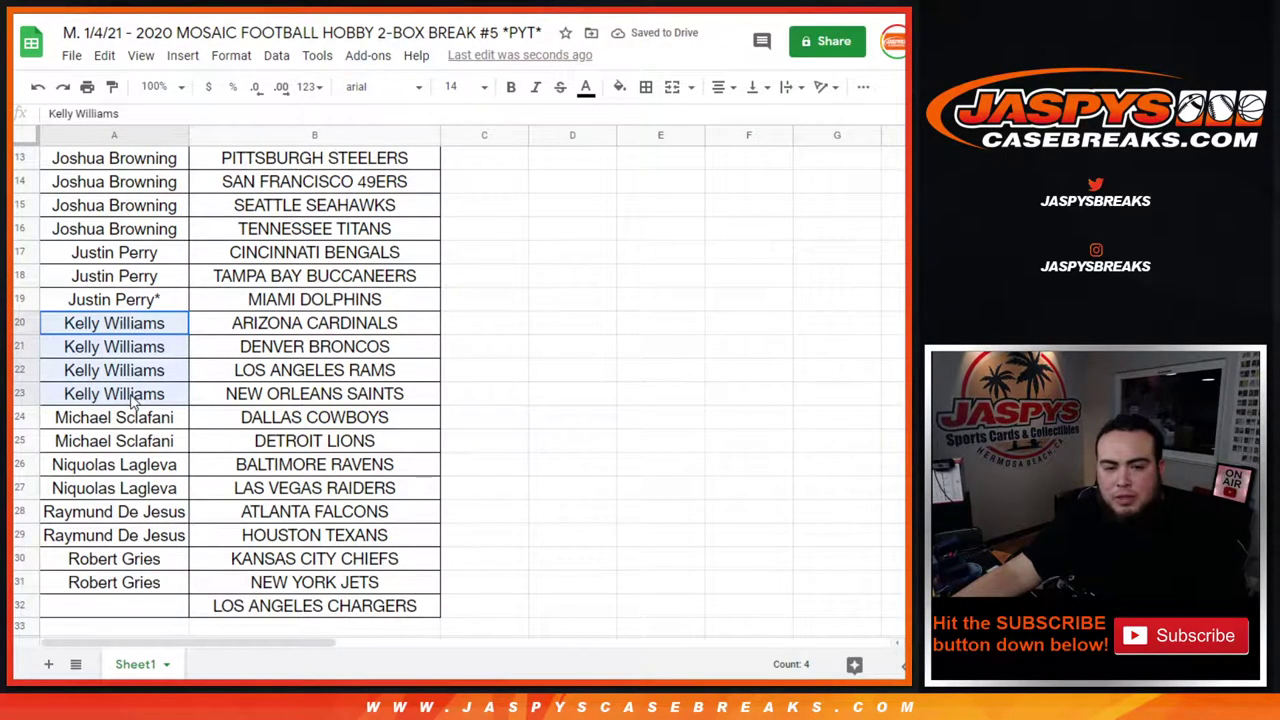
{"action": "left_click_drag", "start_coordinate": [140, 338], "coordinate": [113, 346]}
{"action": "right_click", "coordinate": [113, 335]}
{"action": "right_click", "coordinate": [113, 346]}
{"action": "left_click", "coordinate": [171, 105]}
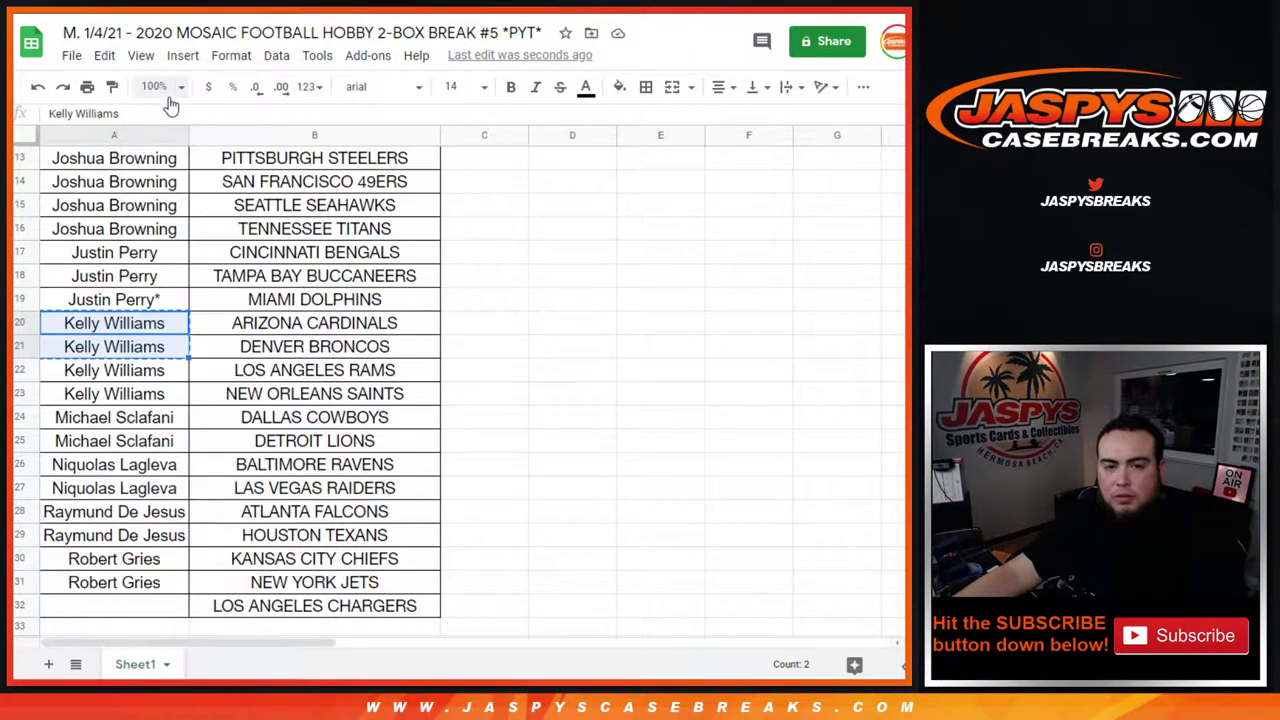
{"action": "right_click", "coordinate": [113, 333]}
{"action": "left_click", "coordinate": [160, 106]}
{"action": "scroll", "coordinate": [535, 330], "scroll_direction": "up", "scroll_amount": 5}
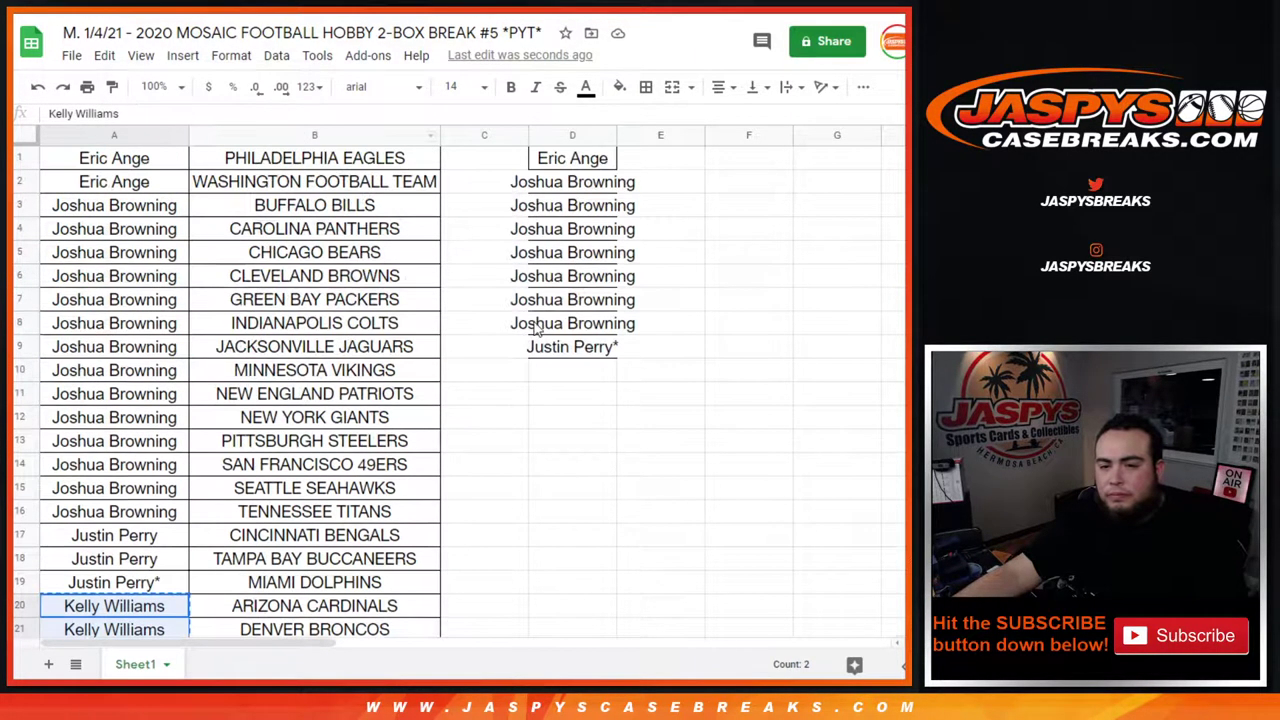
{"action": "left_click", "coordinate": [562, 374]}
{"action": "key", "text": "ctrl+v"}
Check the next customer's team rows, A24:A25, and copy the name from A24 into D12 as one entry
{"action": "scroll", "coordinate": [186, 440], "scroll_direction": "down", "scroll_amount": 4}
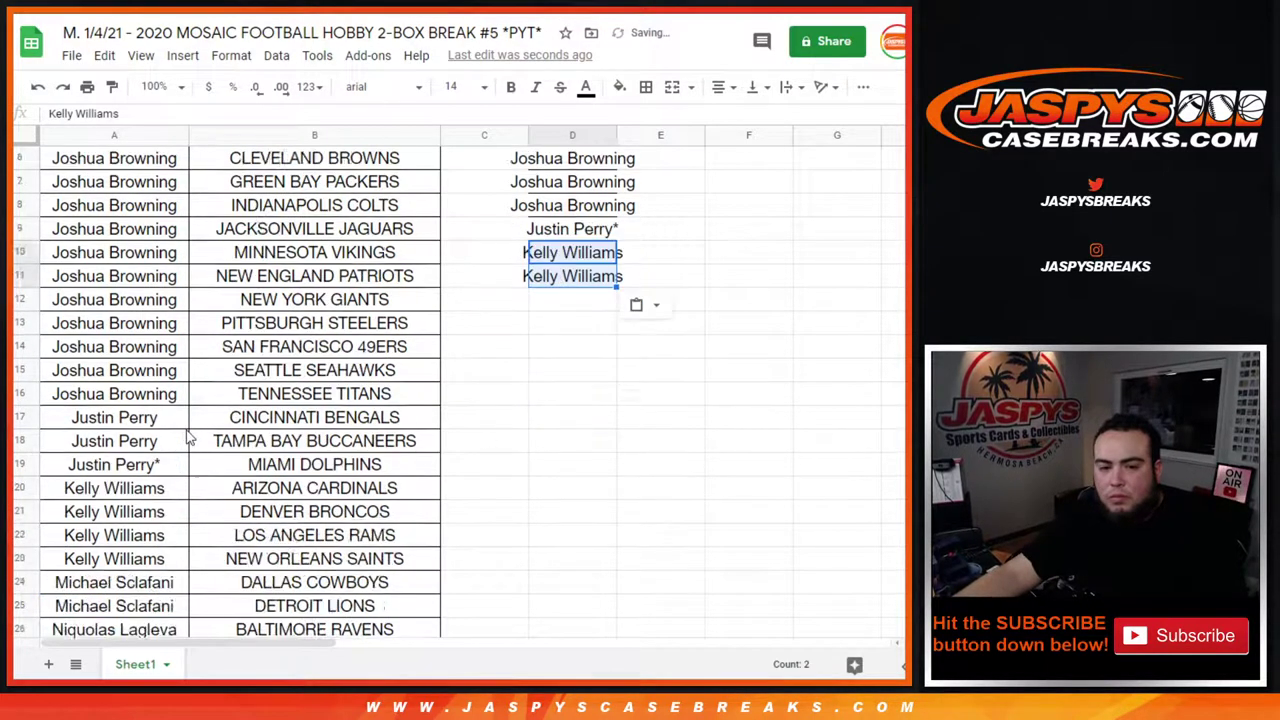
{"action": "scroll", "coordinate": [127, 397], "scroll_direction": "down", "scroll_amount": 2}
{"action": "left_click_drag", "start_coordinate": [141, 349], "coordinate": [144, 375]}
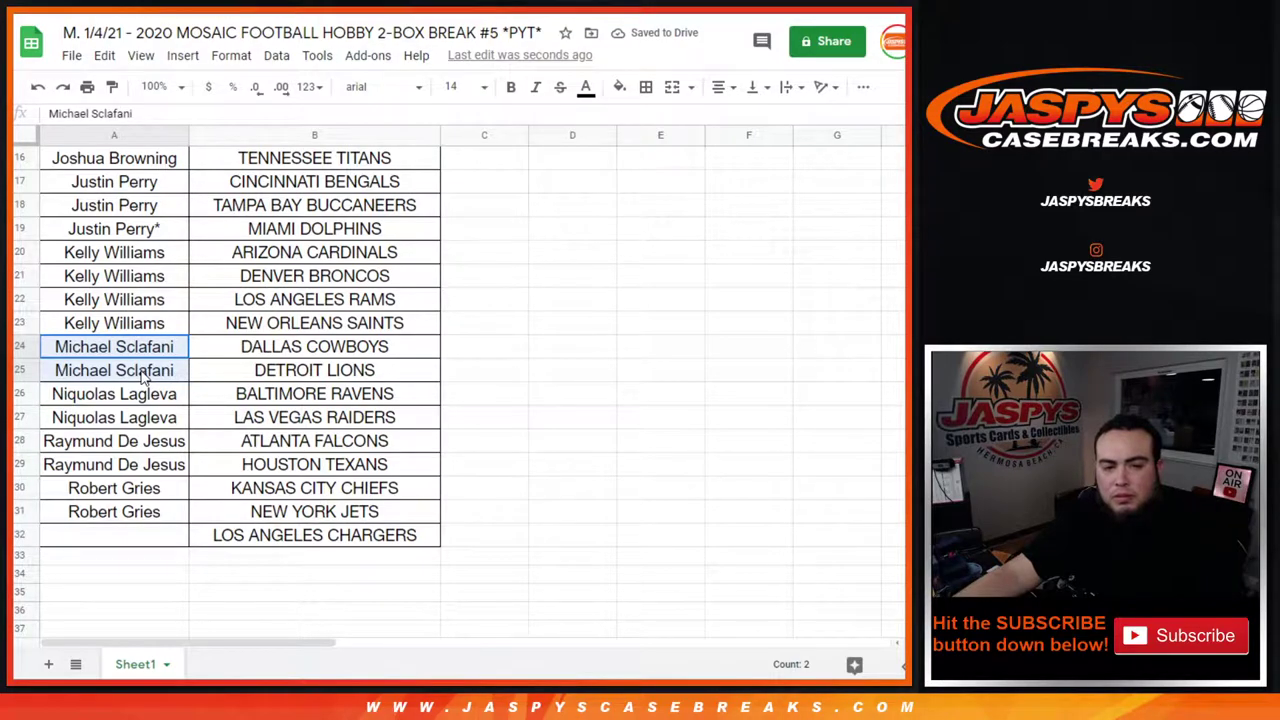
{"action": "left_click", "coordinate": [150, 348]}
{"action": "right_click", "coordinate": [150, 348]}
{"action": "left_click", "coordinate": [182, 108]}
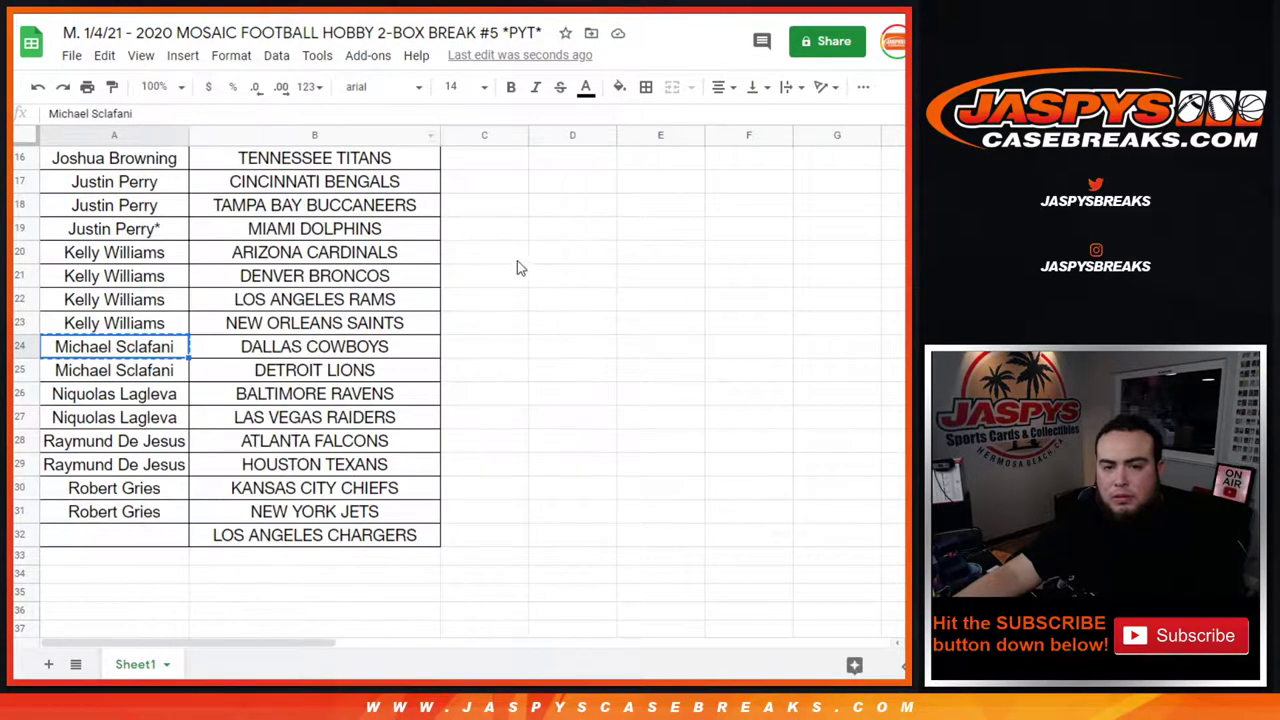
{"action": "scroll", "coordinate": [515, 266], "scroll_direction": "up", "scroll_amount": 5}
{"action": "left_click", "coordinate": [574, 348]}
{"action": "key", "text": "ctrl+v"}
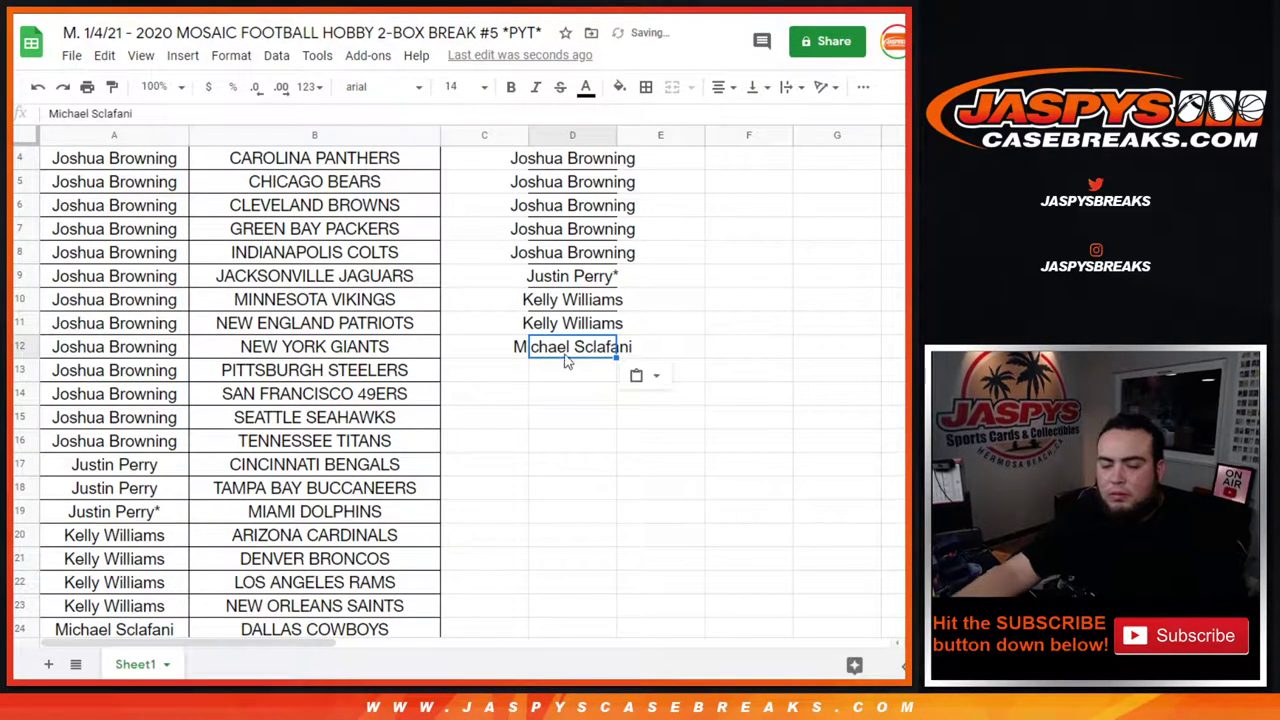
Check the next customer's team rows, A26:A27, and copy the name from A26 into D13 as one entry
{"action": "scroll", "coordinate": [247, 470], "scroll_direction": "down", "scroll_amount": 4}
{"action": "left_click_drag", "start_coordinate": [135, 400], "coordinate": [136, 416]}
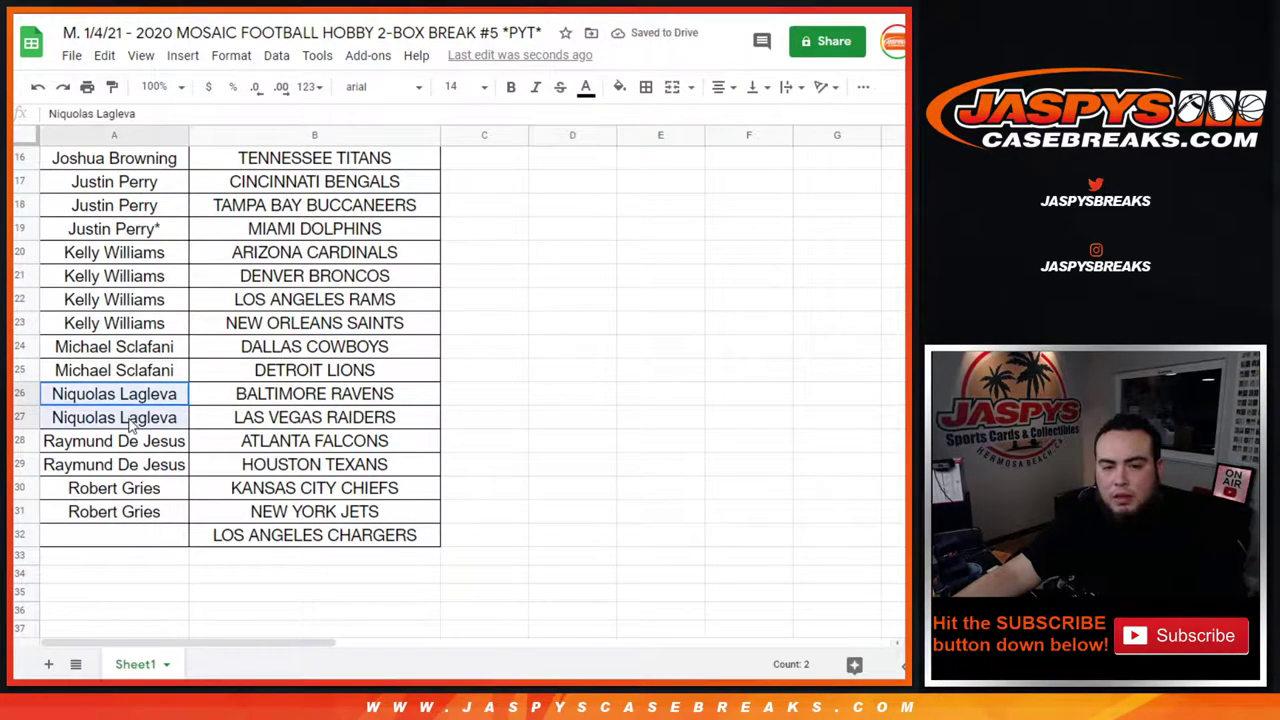
{"action": "left_click", "coordinate": [138, 395]}
{"action": "right_click", "coordinate": [138, 395]}
{"action": "left_click", "coordinate": [205, 118]}
{"action": "scroll", "coordinate": [558, 373], "scroll_direction": "up", "scroll_amount": 4}
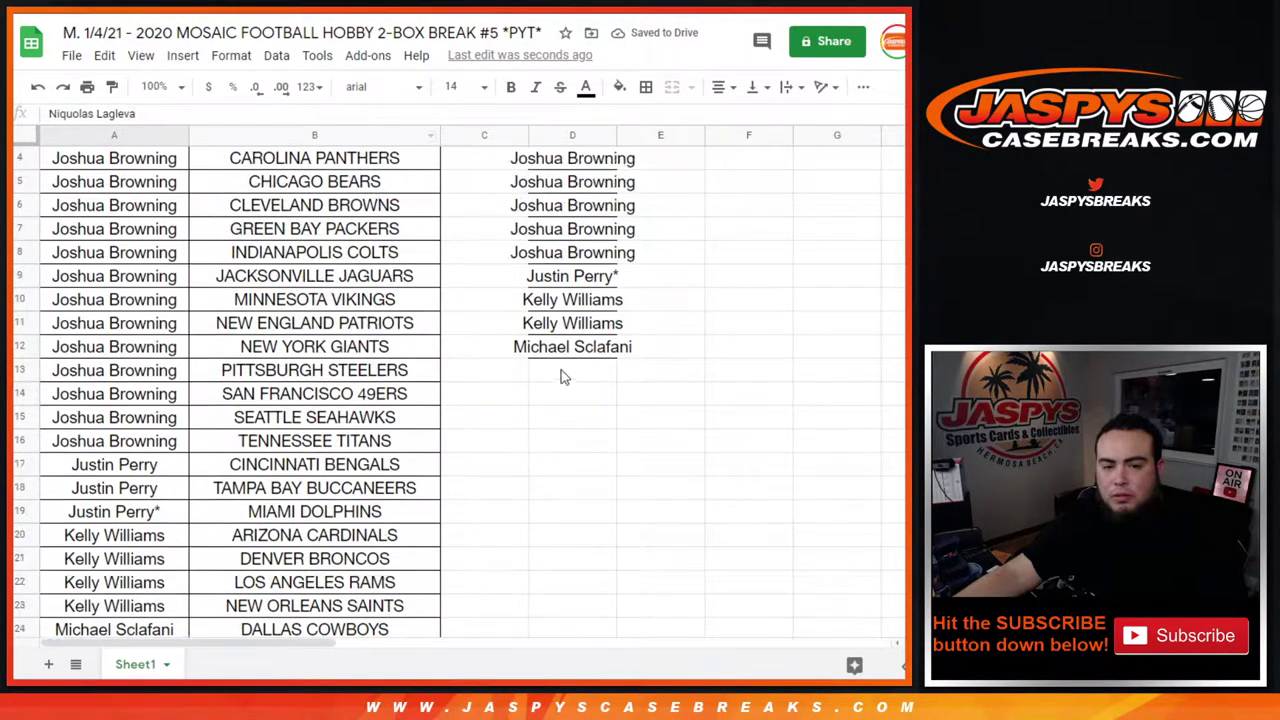
{"action": "left_click", "coordinate": [572, 375]}
{"action": "key", "text": "ctrl+v"}
Copy the last two customers' names from A29:A30 into D14:D15 as one entry each
{"action": "scroll", "coordinate": [423, 475], "scroll_direction": "down", "scroll_amount": 5}
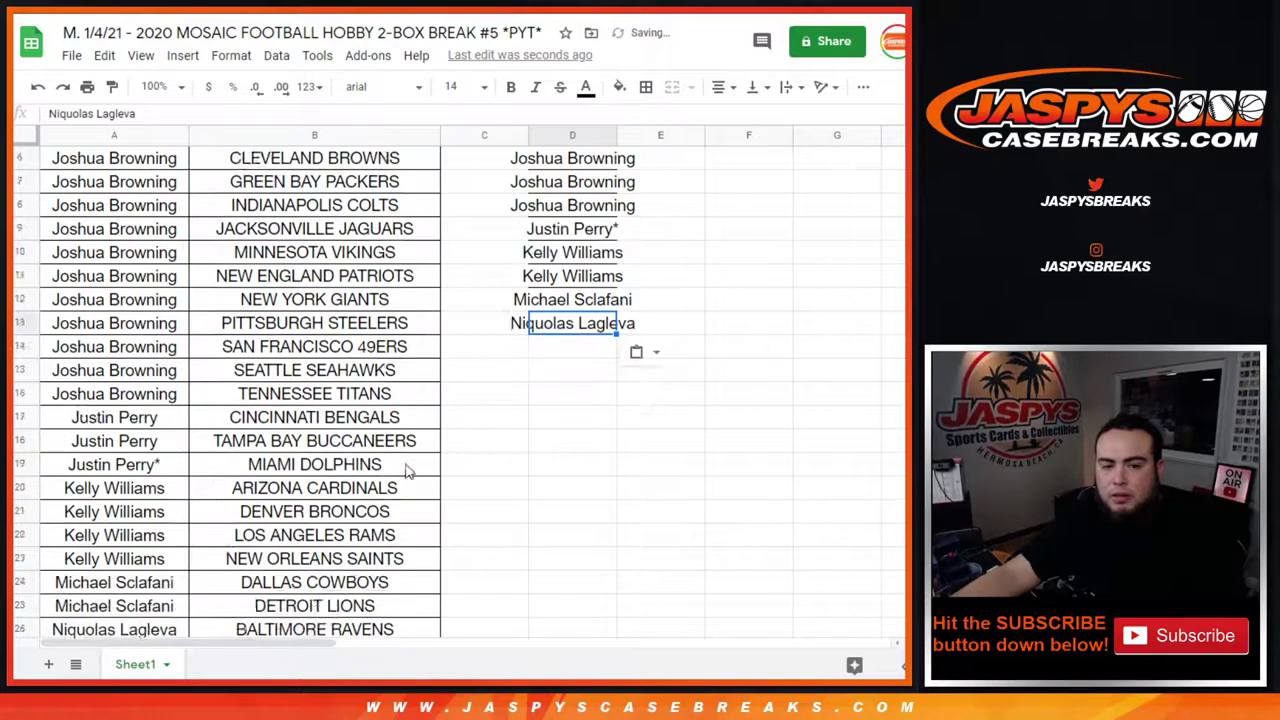
{"action": "left_click_drag", "start_coordinate": [128, 370], "coordinate": [140, 420]}
{"action": "left_click", "coordinate": [138, 402]}
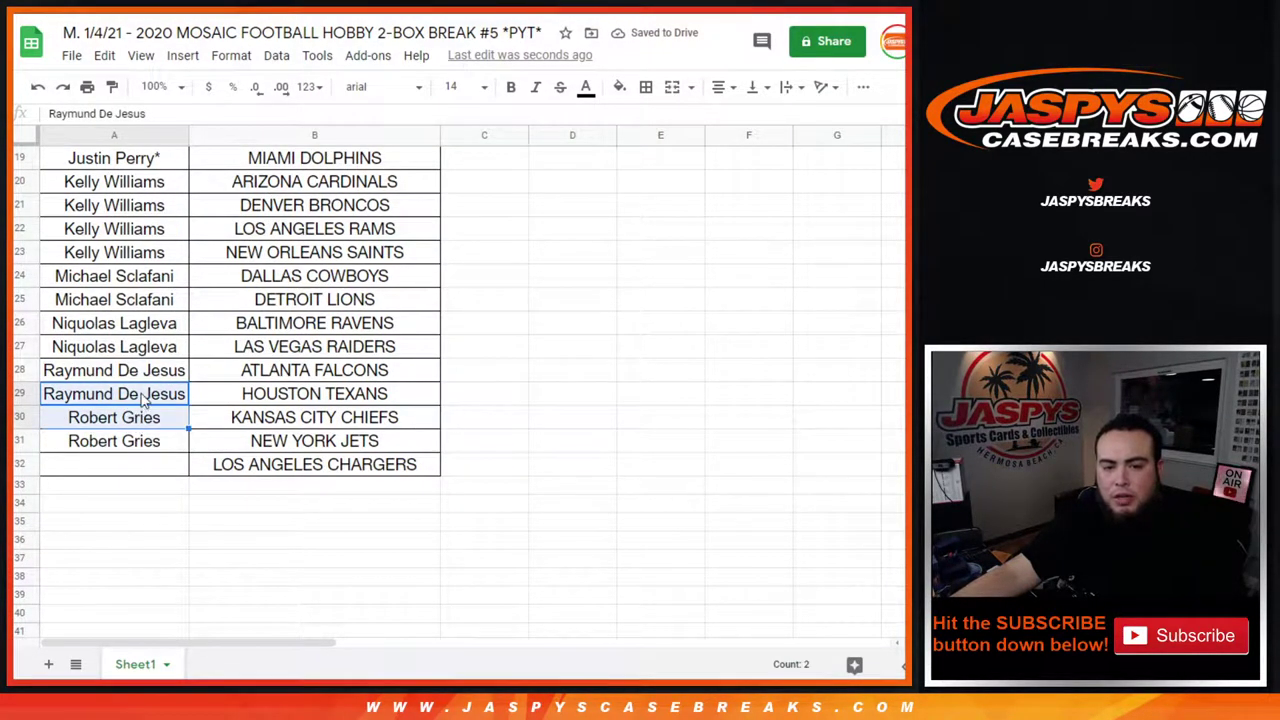
{"action": "right_click", "coordinate": [143, 405]}
{"action": "left_click", "coordinate": [188, 109]}
{"action": "scroll", "coordinate": [630, 420], "scroll_direction": "up", "scroll_amount": 3}
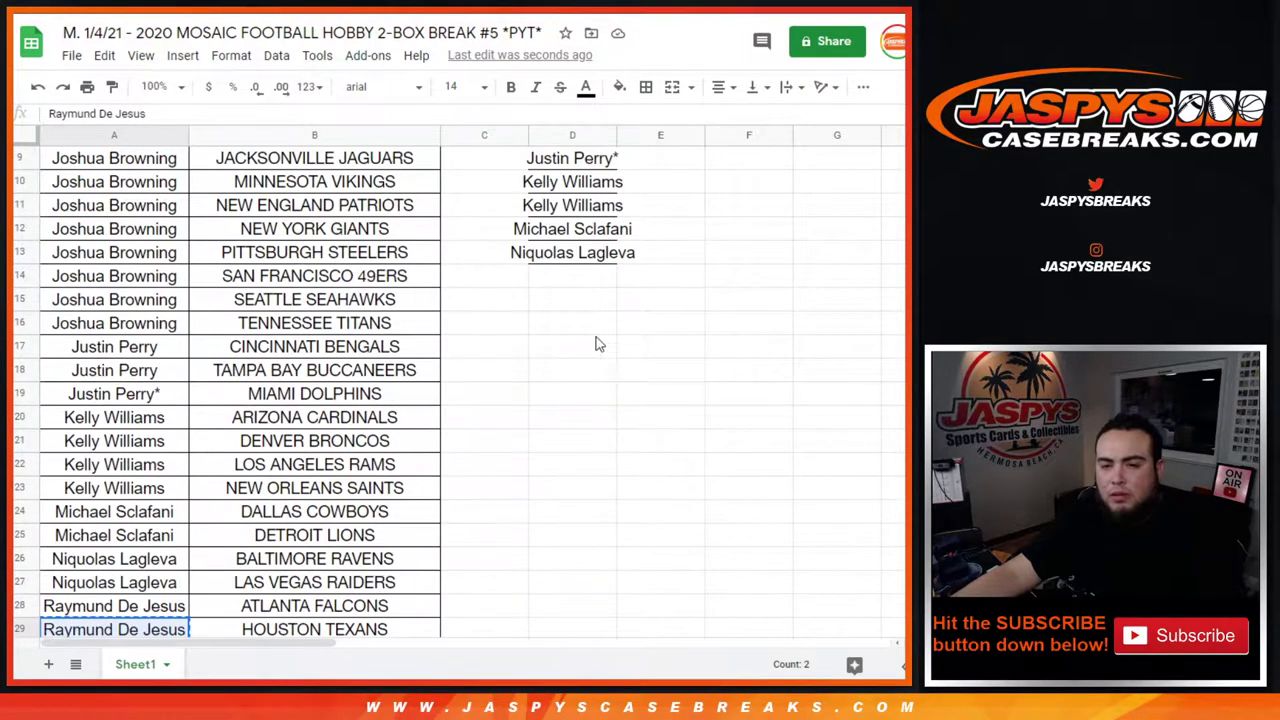
{"action": "left_click", "coordinate": [567, 284]}
{"action": "key", "text": "ctrl+v"}
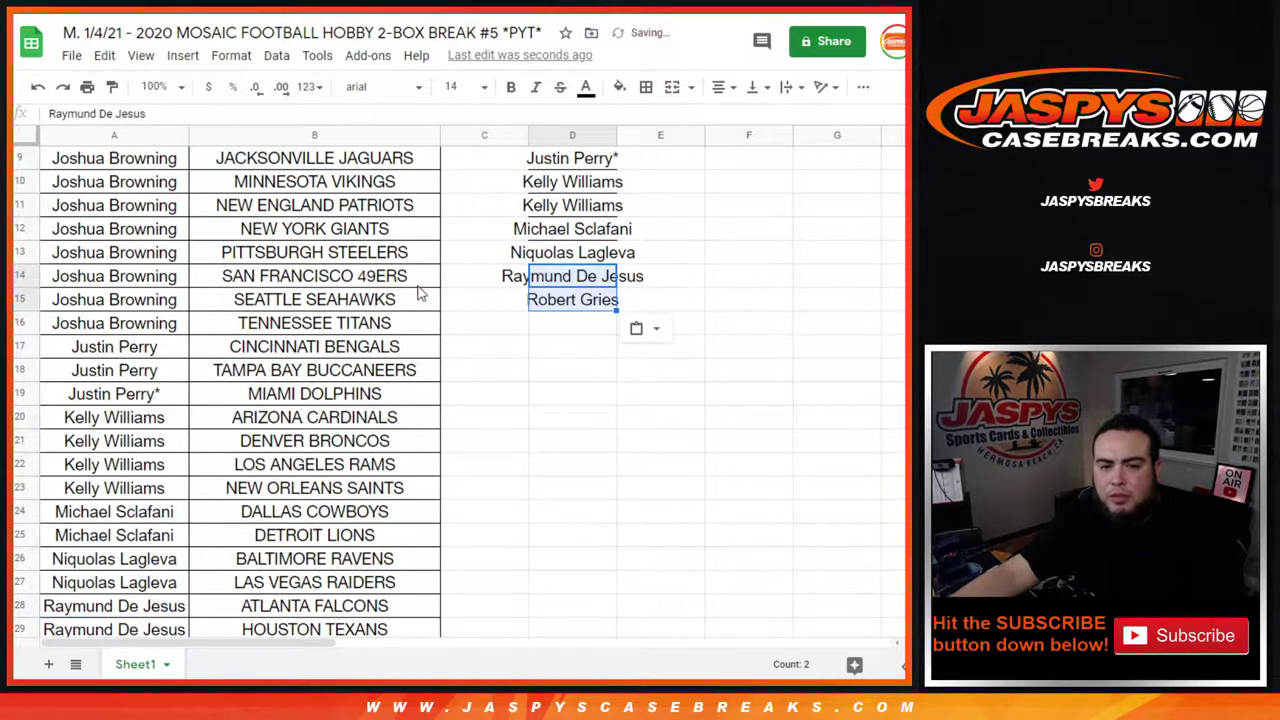
Copy the complete list of giveaway entries in D1:D15
{"action": "scroll", "coordinate": [570, 358], "scroll_direction": "up", "scroll_amount": 3}
{"action": "left_click_drag", "start_coordinate": [586, 162], "coordinate": [566, 490]}
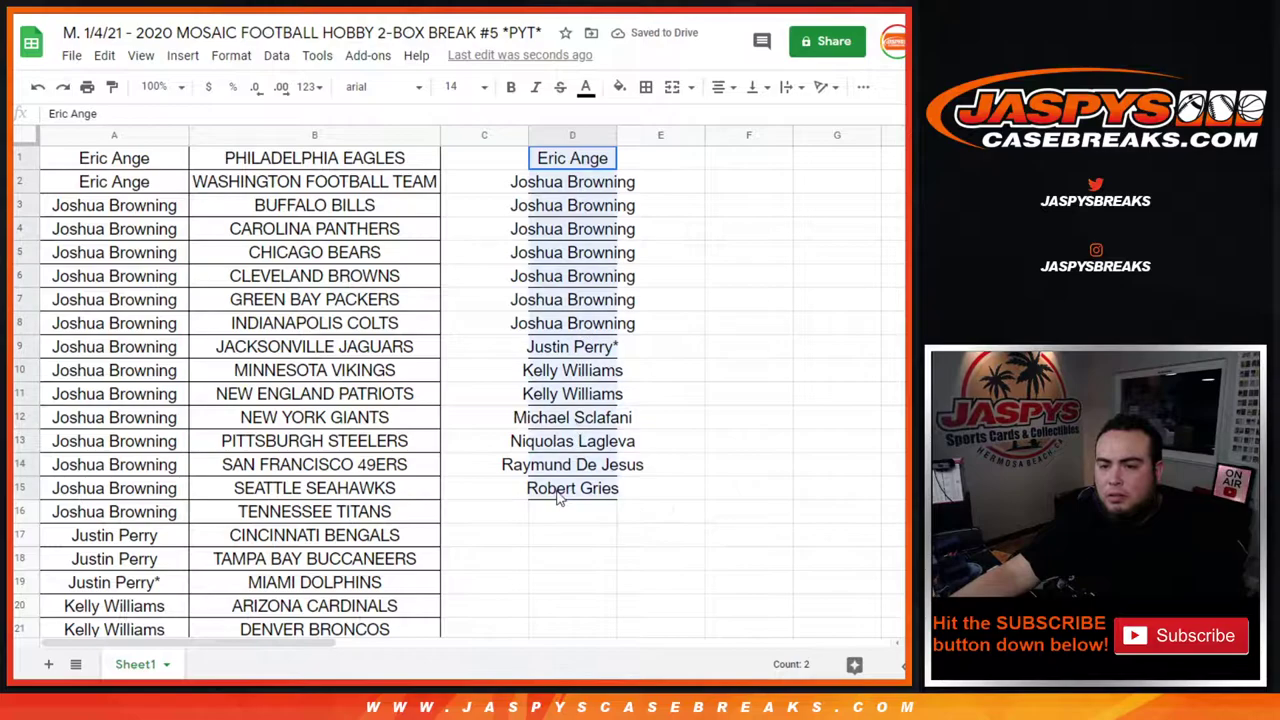
{"action": "right_click", "coordinate": [568, 300]}
{"action": "left_click", "coordinate": [614, 110]}
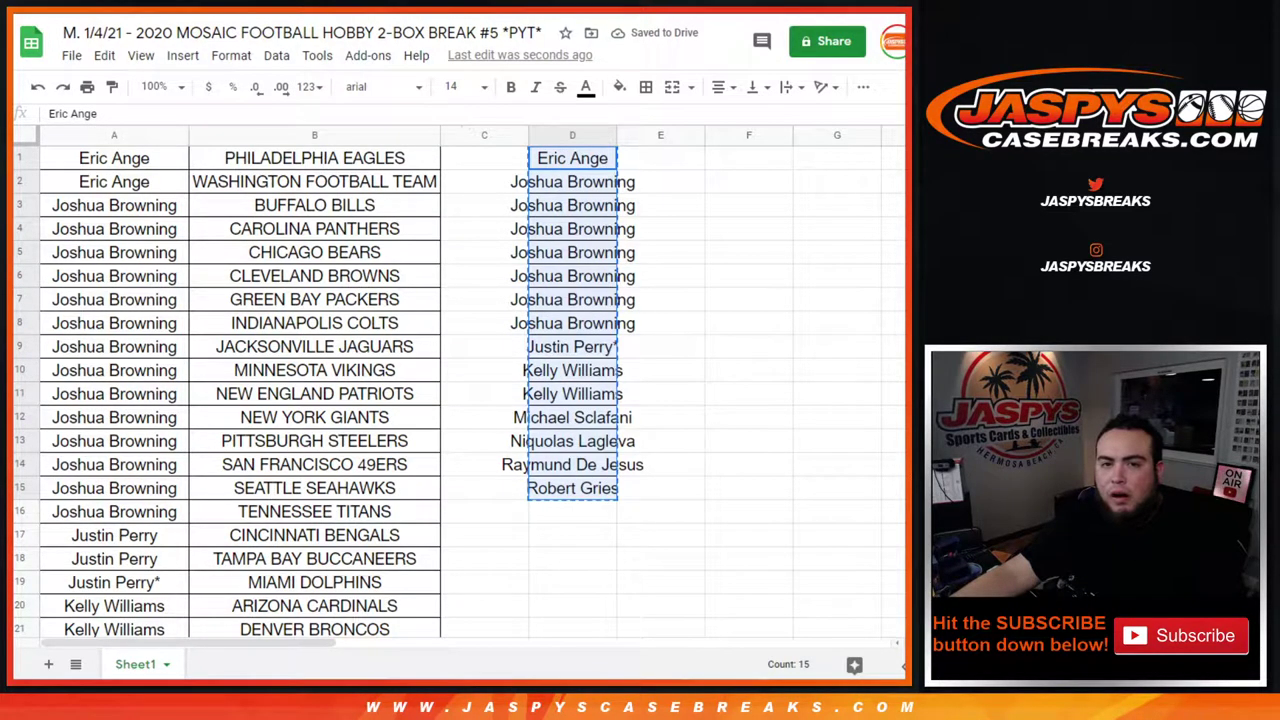
Switch to RANDOM.ORG's blank List Randomizer form, paste the copied entries as list items and enlarge the text box
{"action": "key", "text": "alt+Tab"}
{"action": "scroll", "coordinate": [251, 366], "scroll_direction": "up", "scroll_amount": 4}
{"action": "mouse_move", "coordinate": [323, 63]}
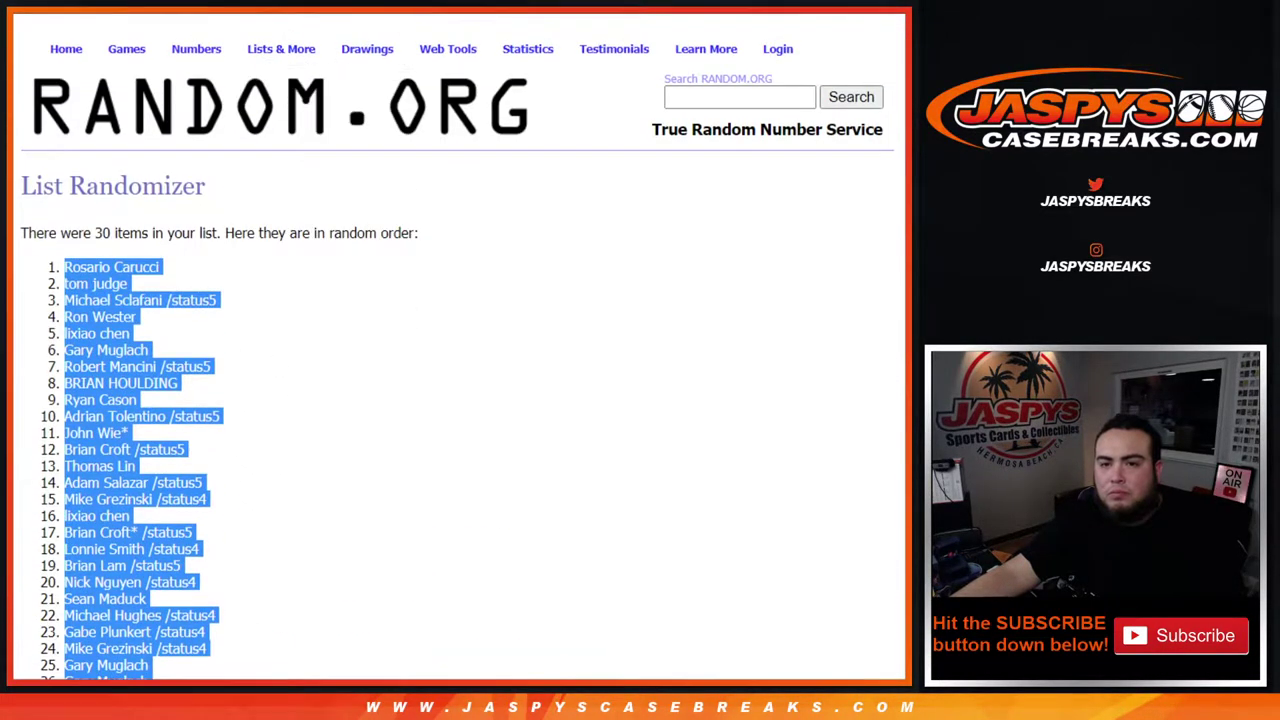
{"action": "key", "text": "ctrl+Tab"}
{"action": "key", "text": "ctrl+Tab"}
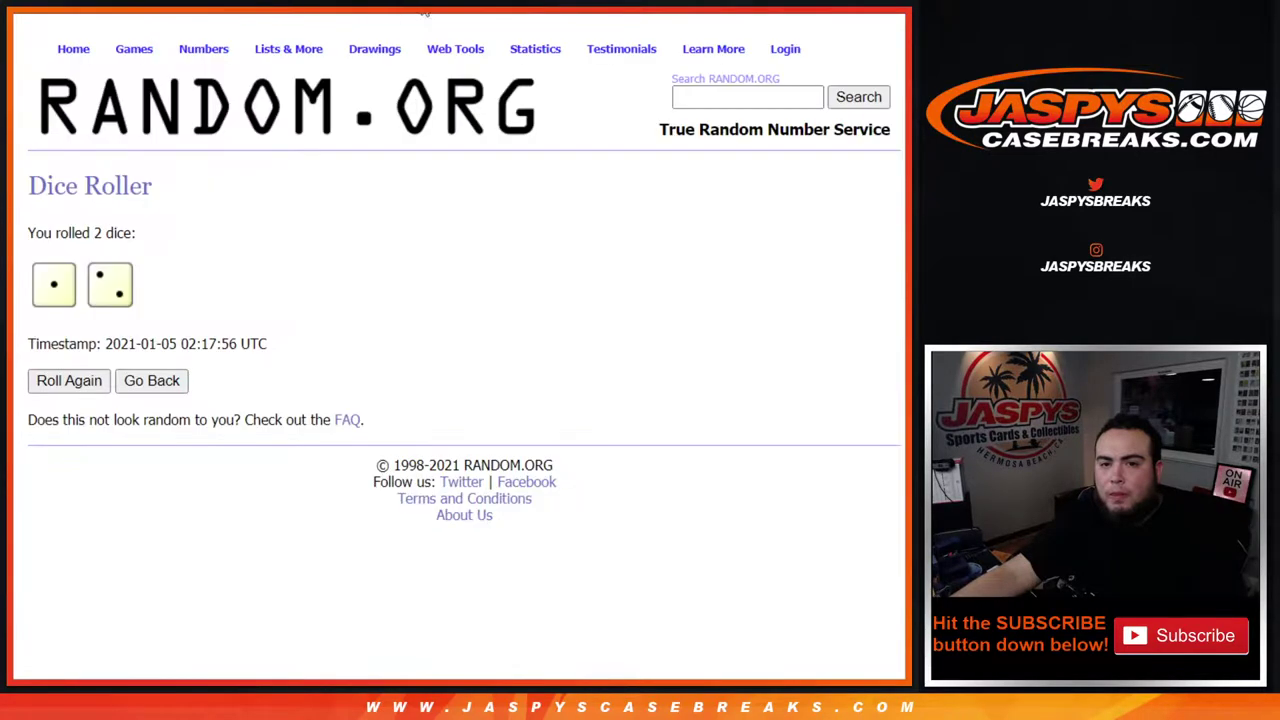
{"action": "key", "text": "ctrl+Tab"}
{"action": "left_click", "coordinate": [86, 491]}
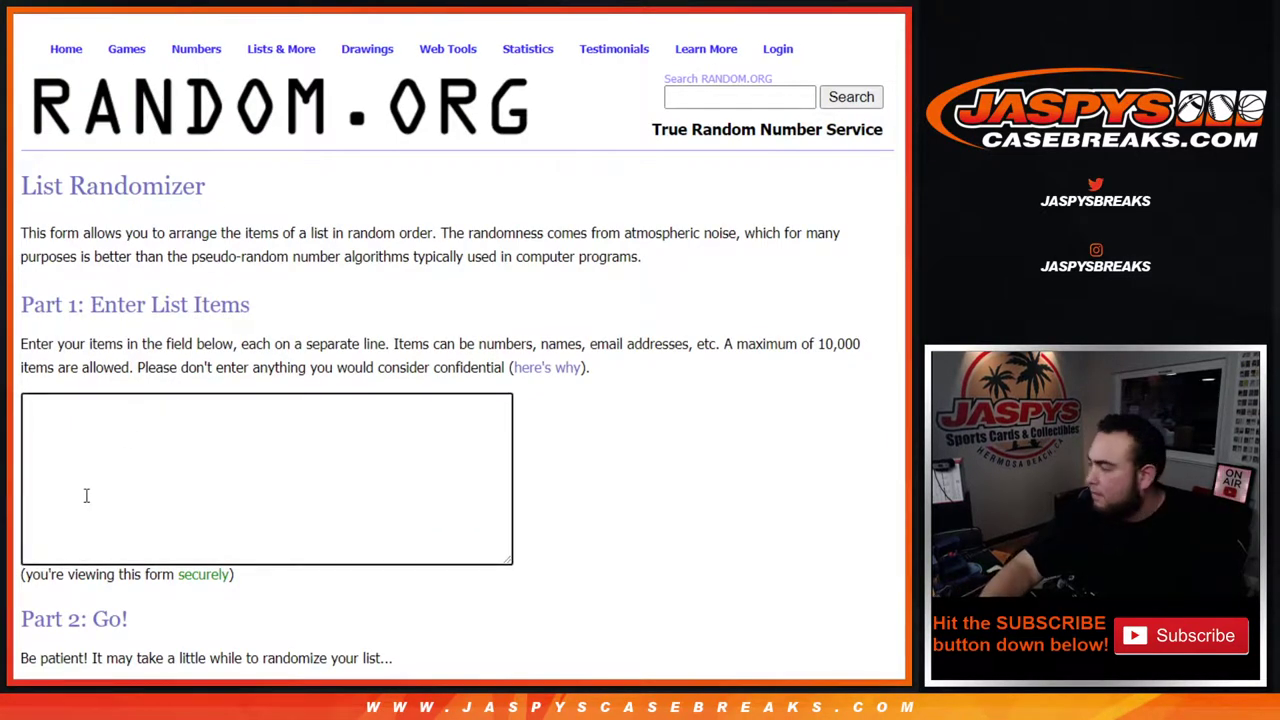
{"action": "key", "text": "ctrl+v"}
{"action": "scroll", "coordinate": [505, 466], "scroll_direction": "down", "scroll_amount": 3}
{"action": "left_click_drag", "start_coordinate": [508, 412], "coordinate": [379, 613]}
Roll two dice in RANDOM.ORG's Dice Roller and return to the List Randomizer form
{"action": "key", "text": "ctrl+shift+Tab"}
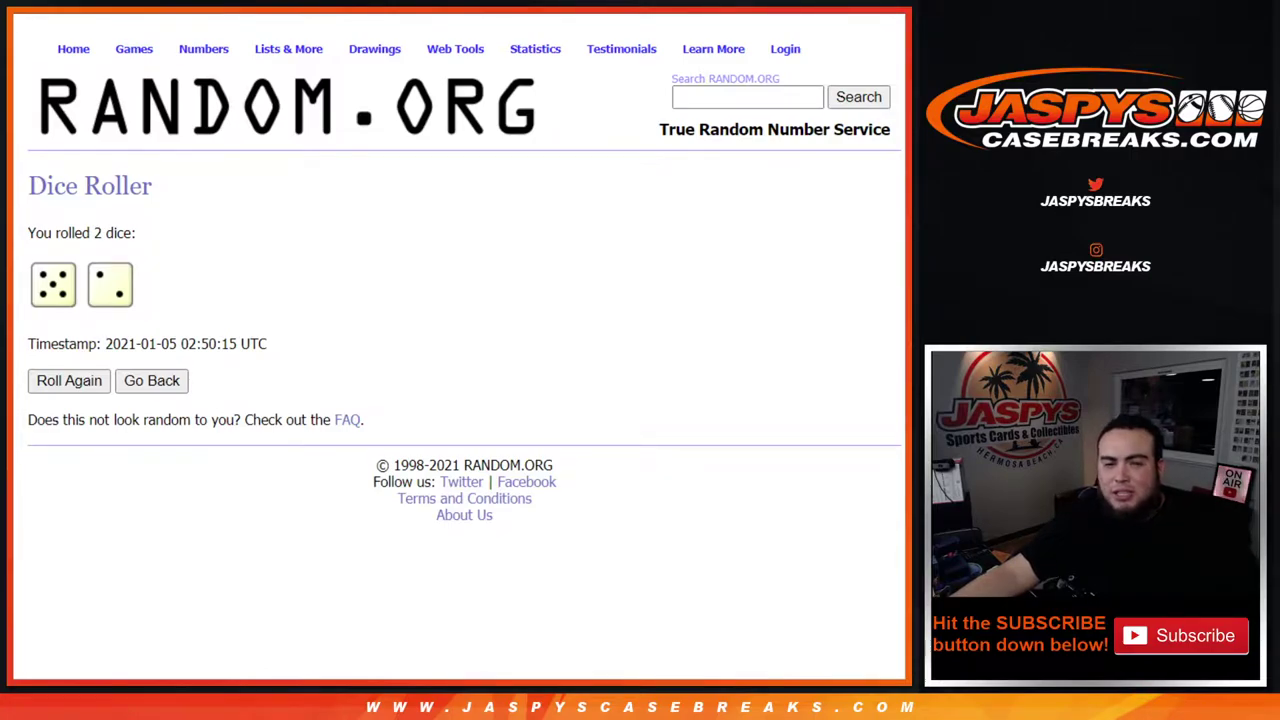
{"action": "key", "text": "ctrl+Tab"}
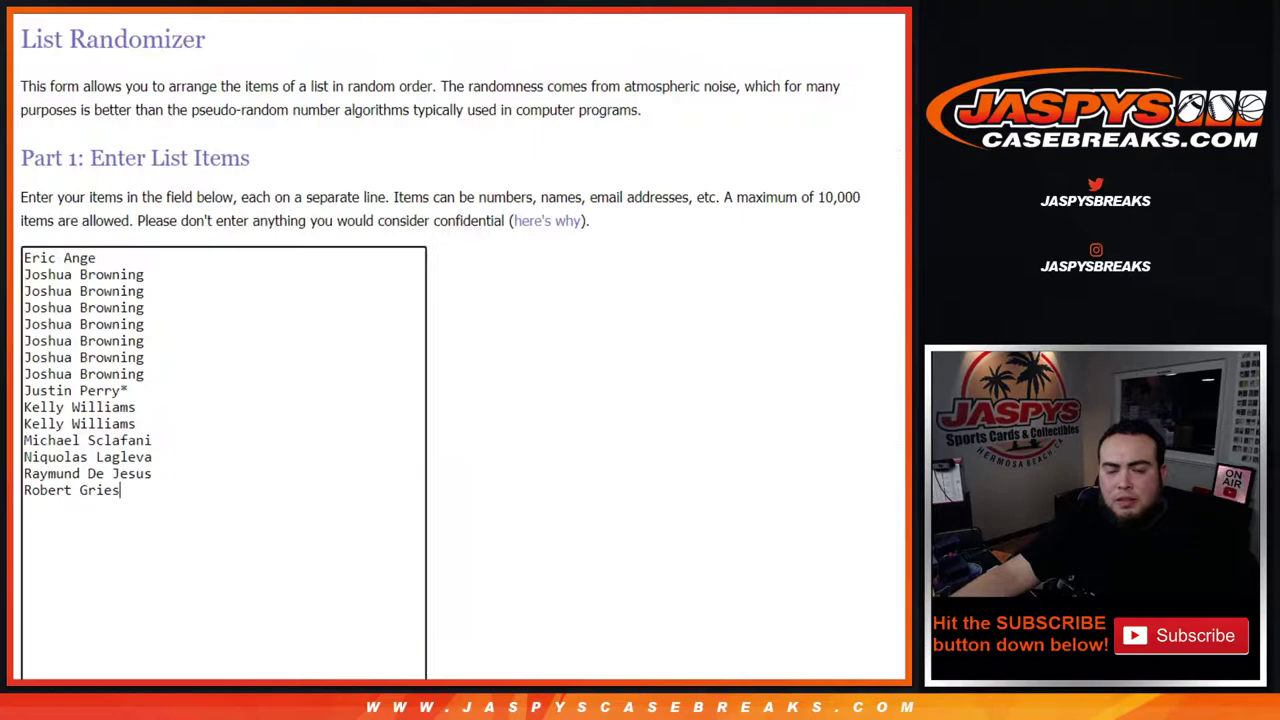
Randomize the pasted list of giveaway entries seven times in the List Randomizer
{"action": "scroll", "coordinate": [363, 386], "scroll_direction": "down", "scroll_amount": 5}
{"action": "left_click", "coordinate": [47, 550]}
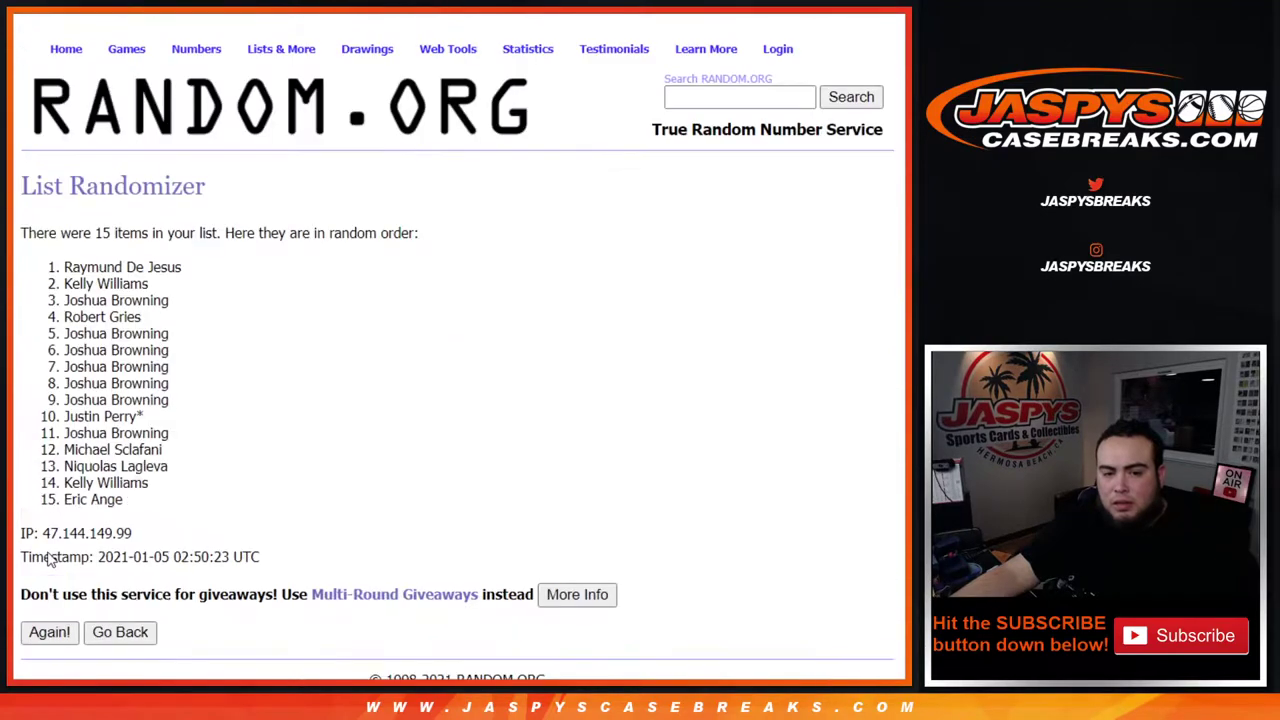
{"action": "scroll", "coordinate": [47, 555], "scroll_direction": "down", "scroll_amount": 1}
{"action": "left_click", "coordinate": [50, 550]}
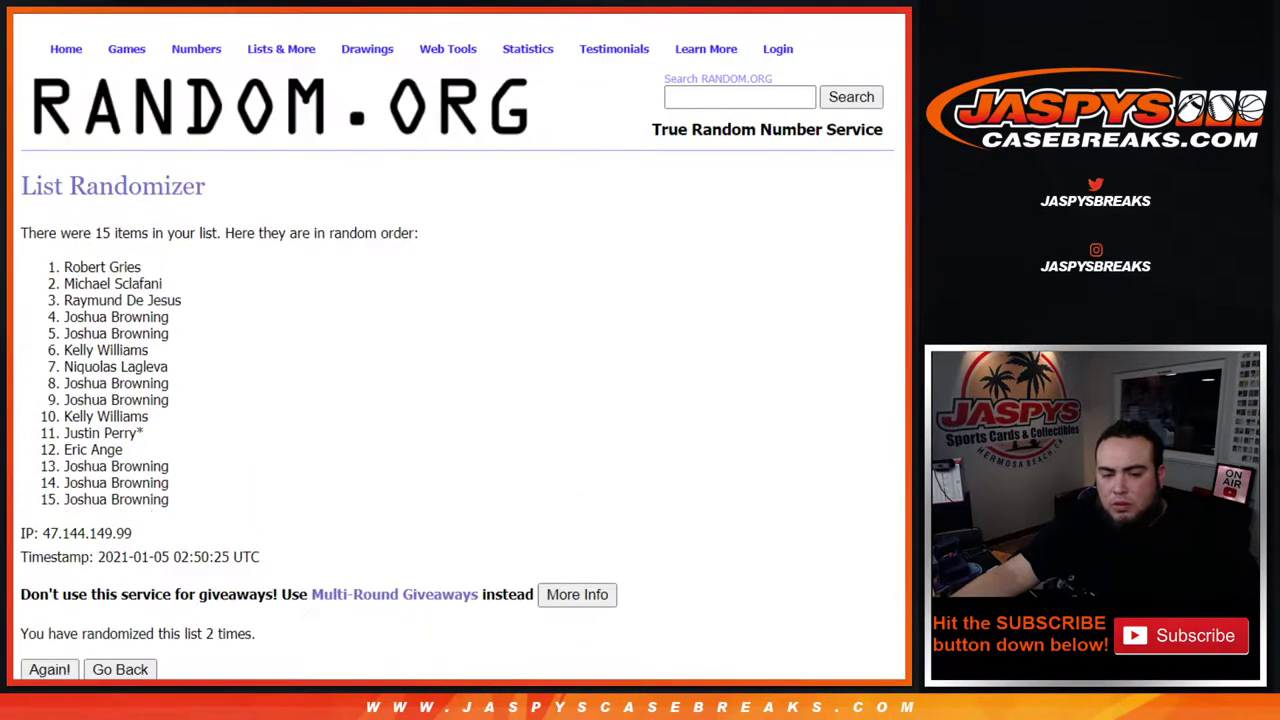
{"action": "left_click", "coordinate": [49, 669]}
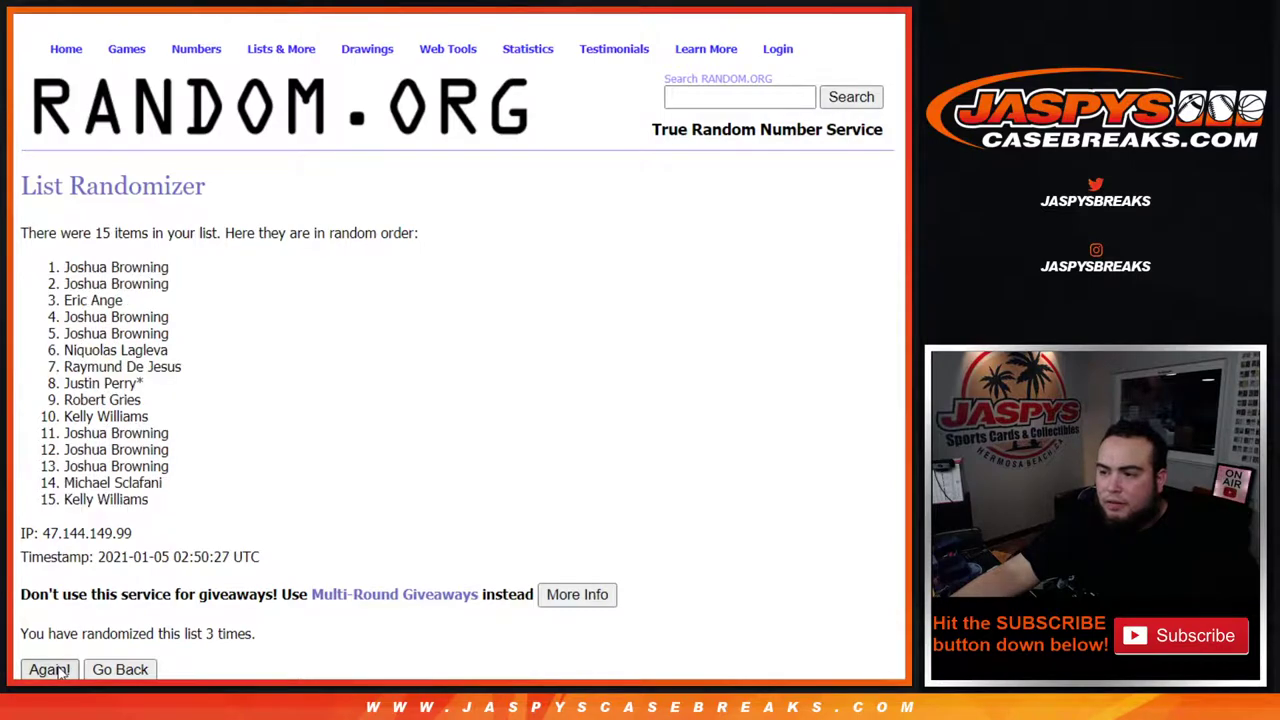
{"action": "left_click", "coordinate": [49, 669]}
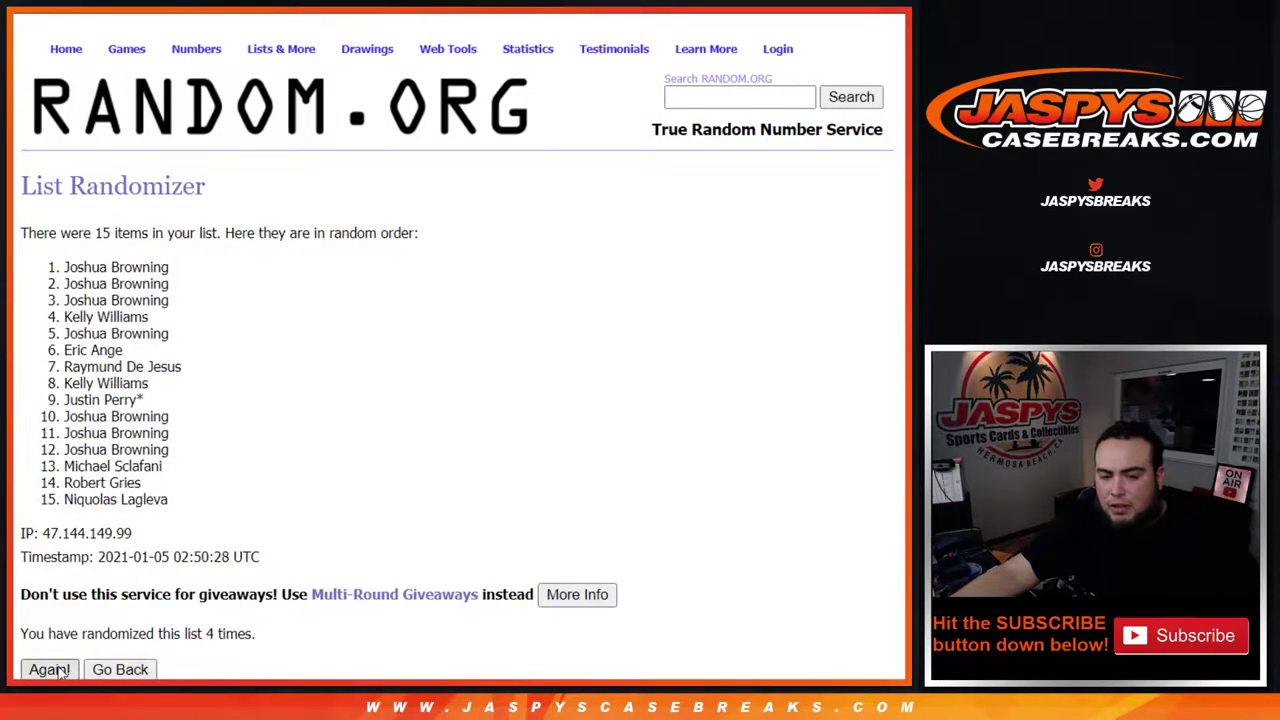
{"action": "left_click", "coordinate": [49, 669]}
{"action": "left_click", "coordinate": [58, 672]}
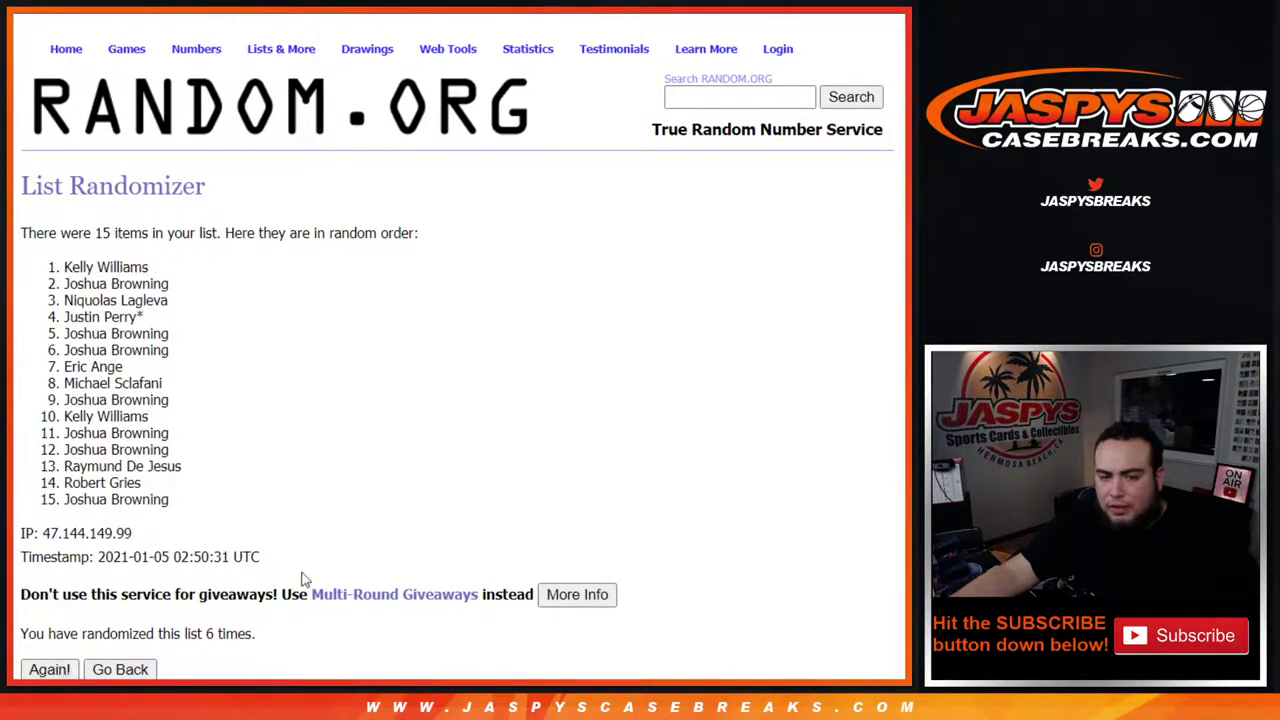
Check the number of randomizations against the two-dice roll in the Dice Roller and return to the randomized list
{"action": "scroll", "coordinate": [234, 366], "scroll_direction": "down", "scroll_amount": 2}
{"action": "left_click_drag", "start_coordinate": [202, 514], "coordinate": [257, 513]}
{"action": "key", "text": "ctrl+Tab"}
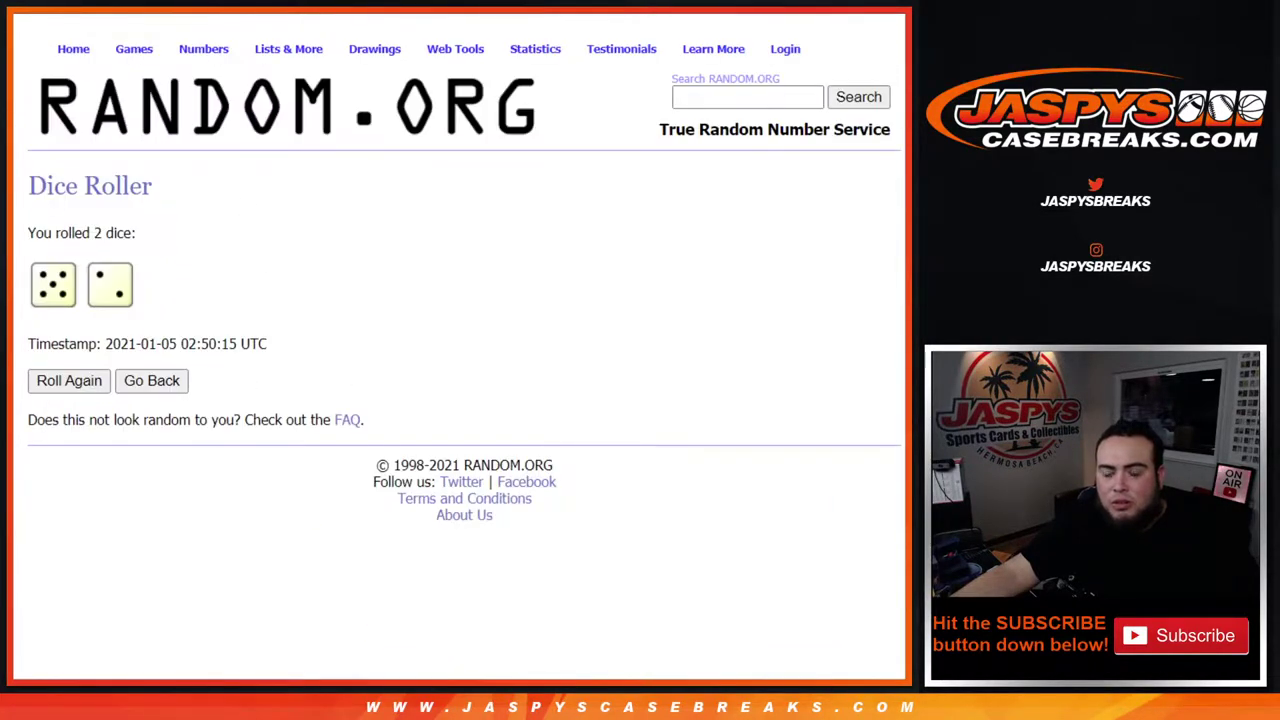
{"action": "key", "text": "ctrl+Tab"}
Copy the first-ranked customer's name into A32 of the break spreadsheet, beside LOS ANGELES CHARGERS, and append a "+"
{"action": "scroll", "coordinate": [40, 272], "scroll_direction": "up", "scroll_amount": 3}
{"action": "left_click_drag", "start_coordinate": [40, 268], "coordinate": [188, 279]}
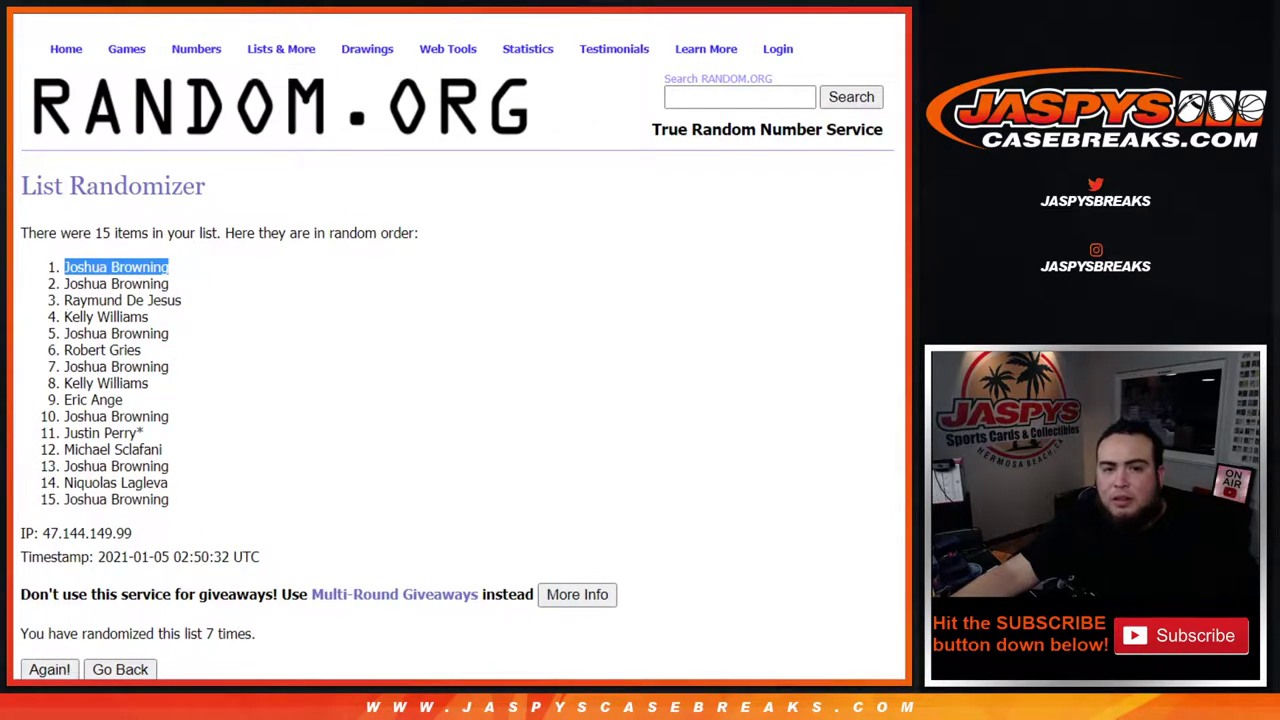
{"action": "key", "text": "ctrl+Tab"}
{"action": "scroll", "coordinate": [181, 394], "scroll_direction": "down", "scroll_amount": 6}
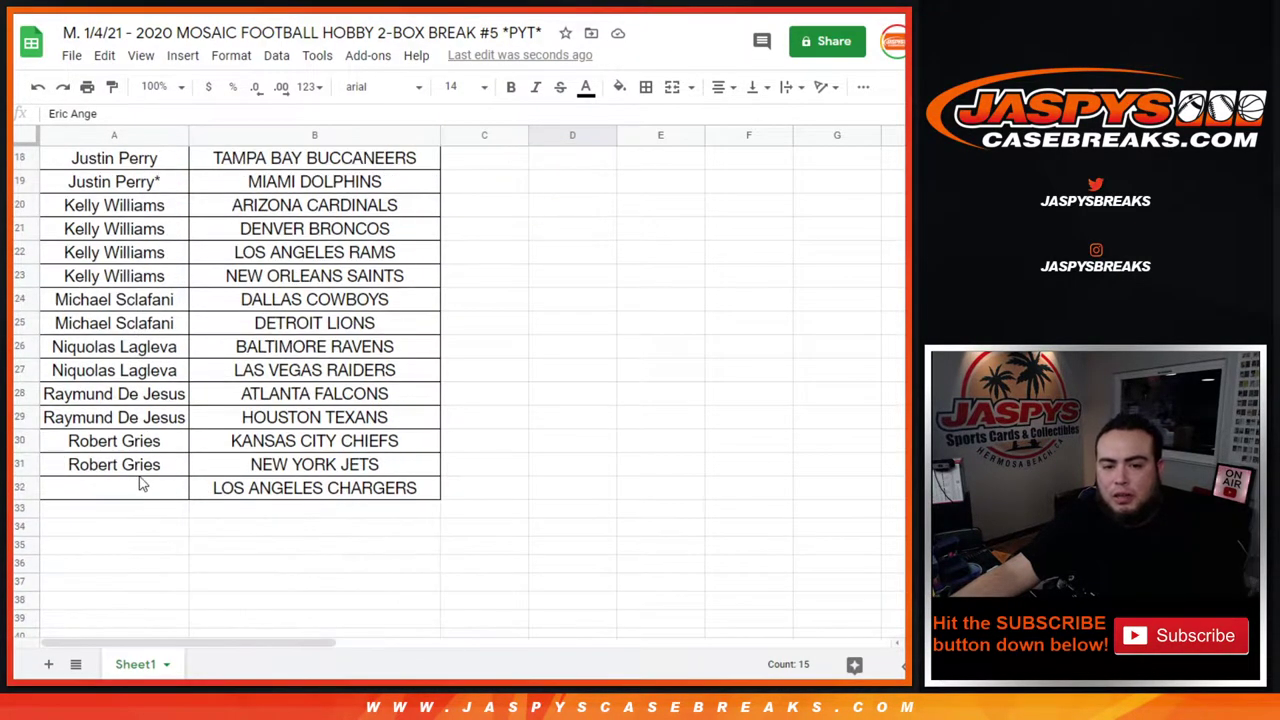
{"action": "double_click", "coordinate": [132, 487]}
{"action": "key", "text": "ctrl+v"}
{"action": "type", "text": "+"}
{"action": "key", "text": "Return"}
Clear the giveaway entries and the cell borders from D1:D17
{"action": "scroll", "coordinate": [407, 416], "scroll_direction": "up", "scroll_amount": 6}
{"action": "left_click_drag", "start_coordinate": [580, 158], "coordinate": [533, 542]}
{"action": "key", "text": "Delete"}
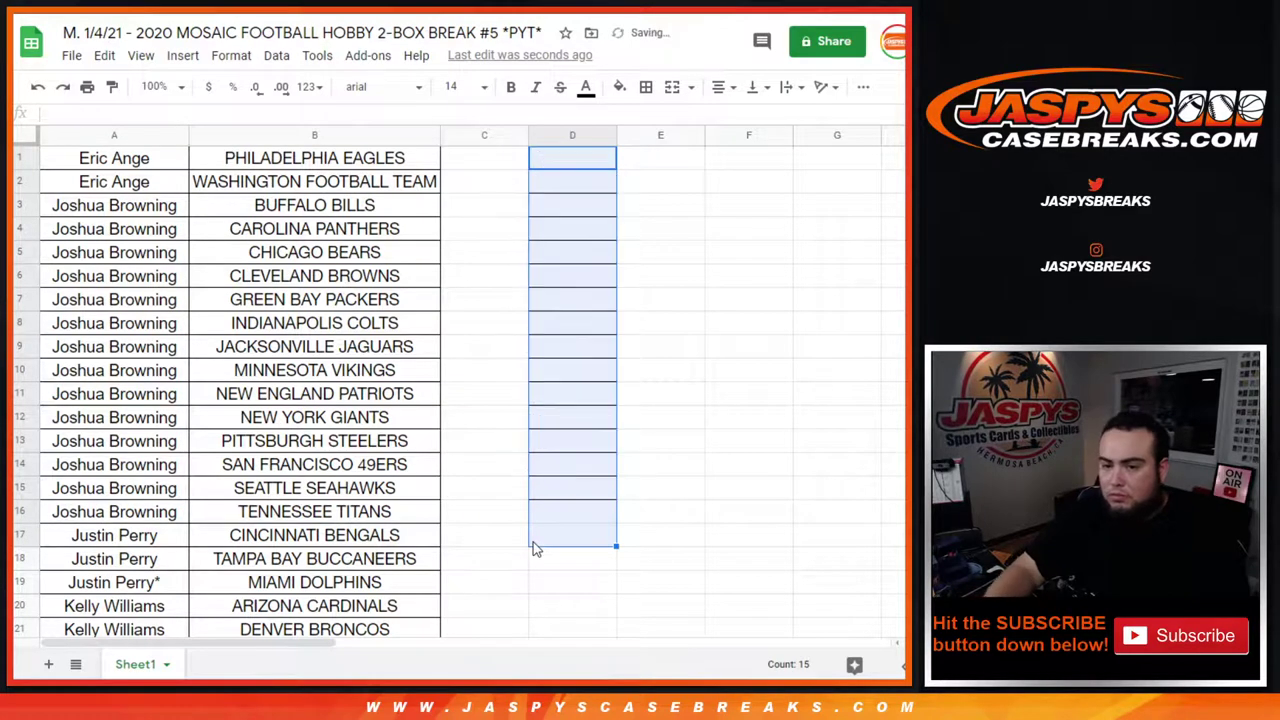
{"action": "left_click", "coordinate": [646, 87]}
{"action": "left_click", "coordinate": [747, 147]}
Sort the sheet A → Z by the team names in column B and apply all borders to A1:B32
{"action": "left_click", "coordinate": [429, 136]}
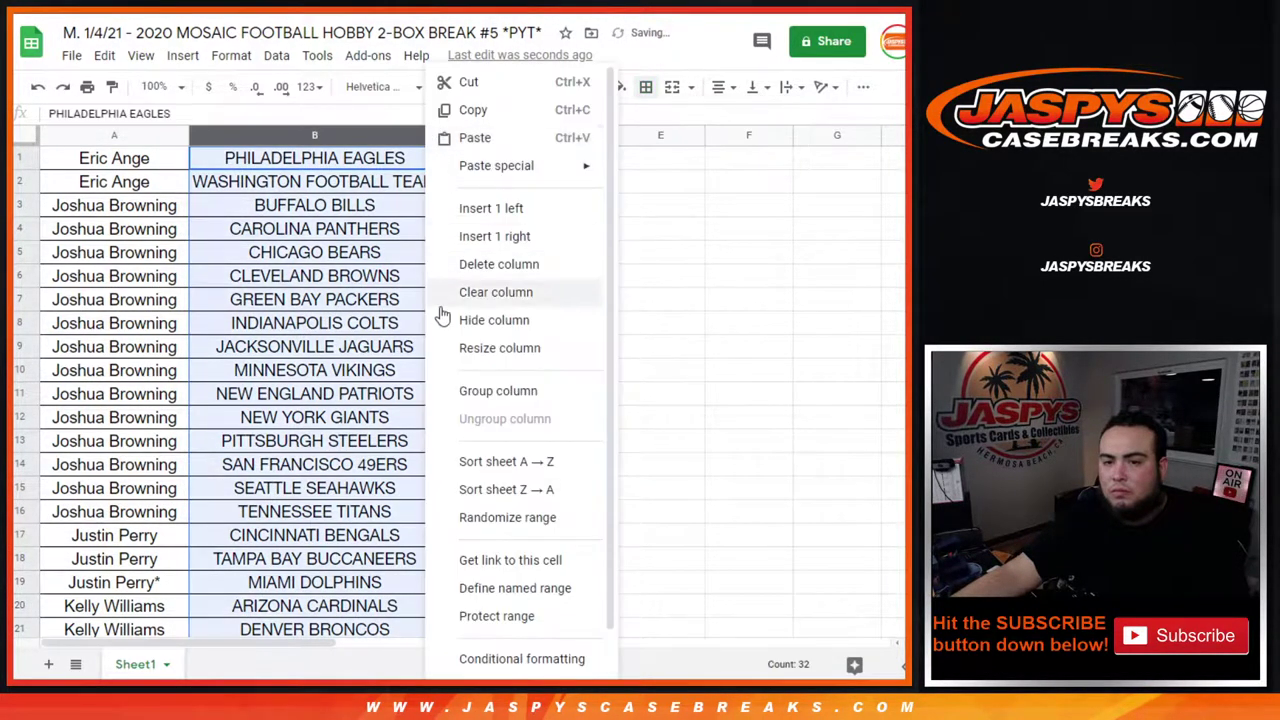
{"action": "left_click", "coordinate": [480, 461]}
{"action": "left_click", "coordinate": [150, 160]}
{"action": "key", "text": "ctrl+shift+End"}
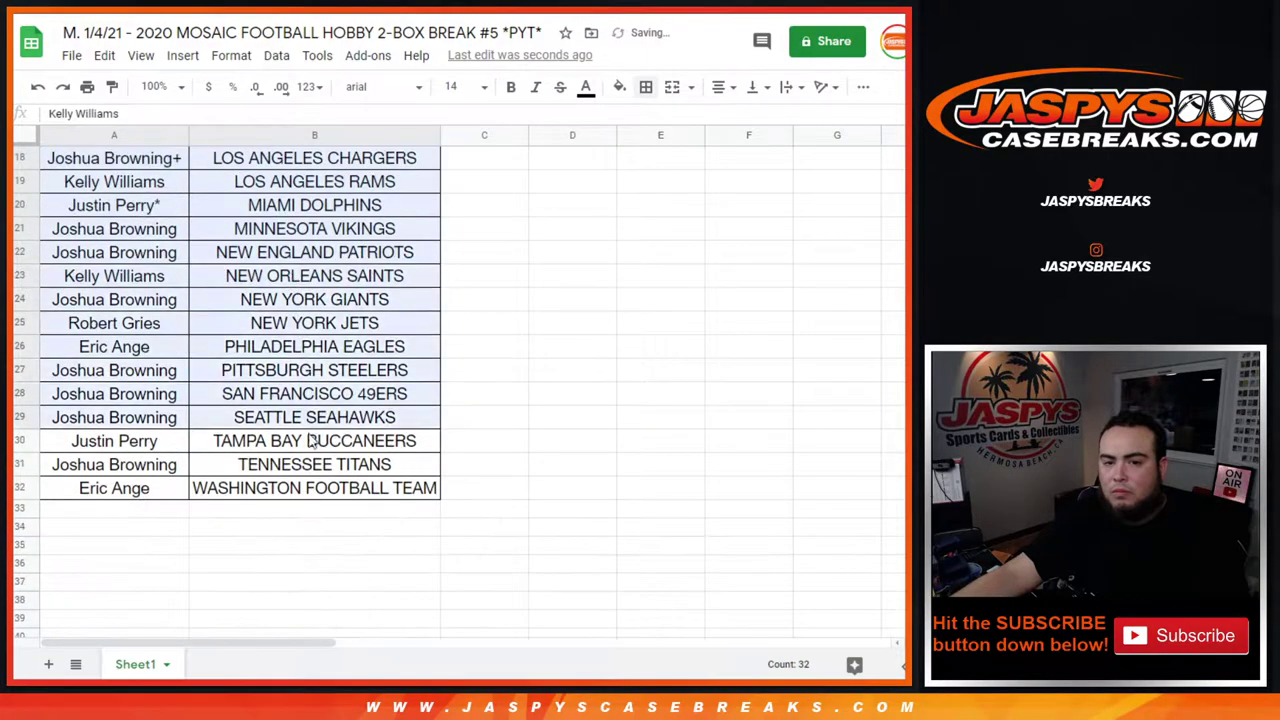
{"action": "left_click", "coordinate": [646, 87]}
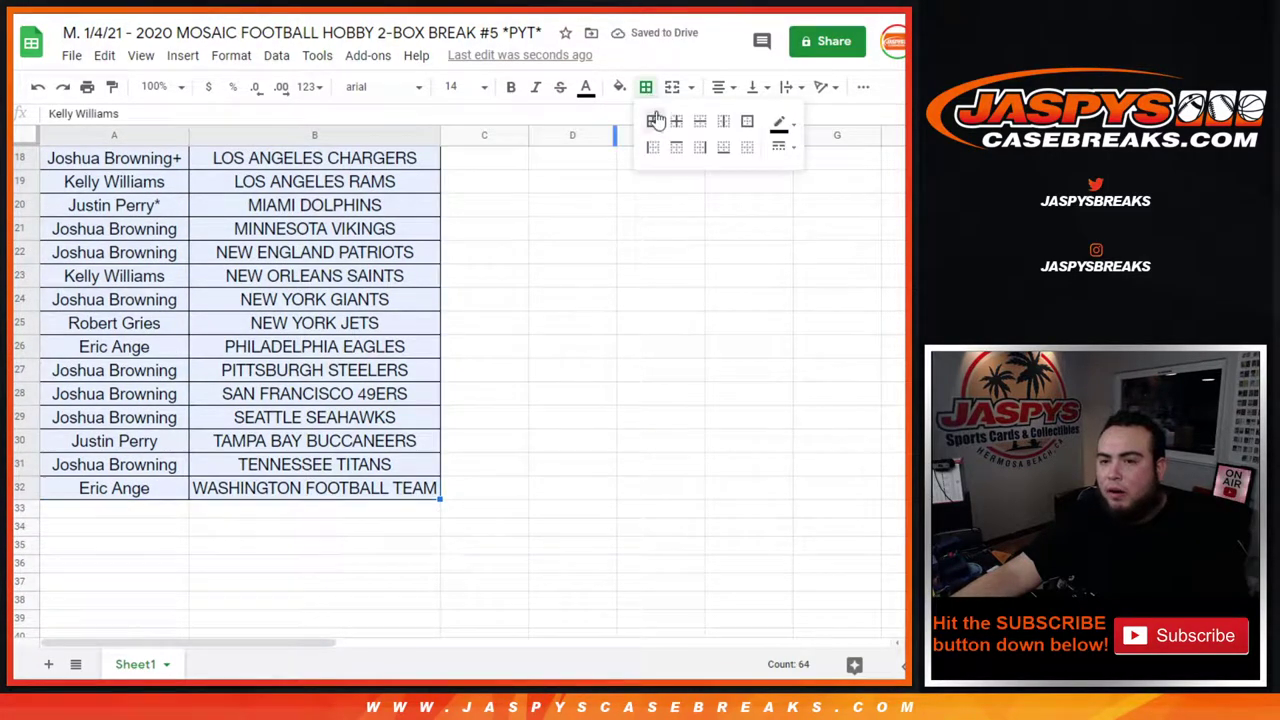
{"action": "left_click", "coordinate": [752, 87]}
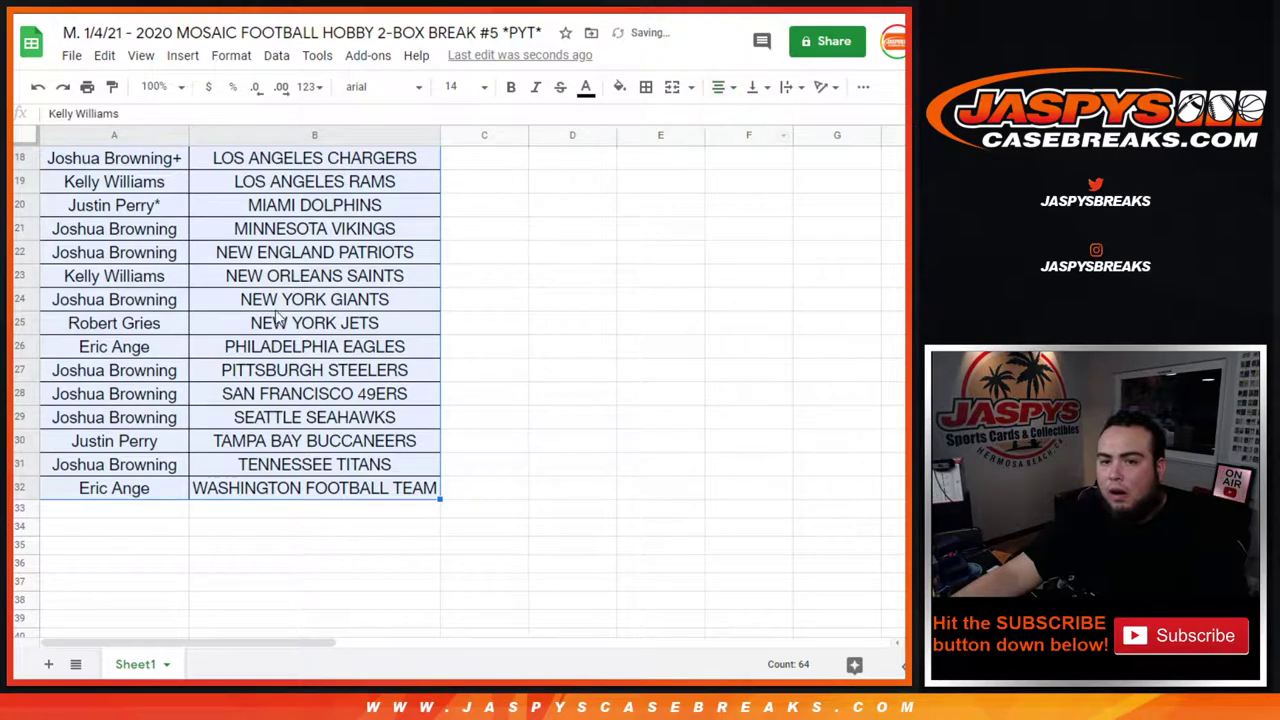
Print one copy of the current sheet in portrait orientation with the workbook title included
{"action": "scroll", "coordinate": [210, 280], "scroll_direction": "up", "scroll_amount": 4}
{"action": "left_click", "coordinate": [87, 87]}
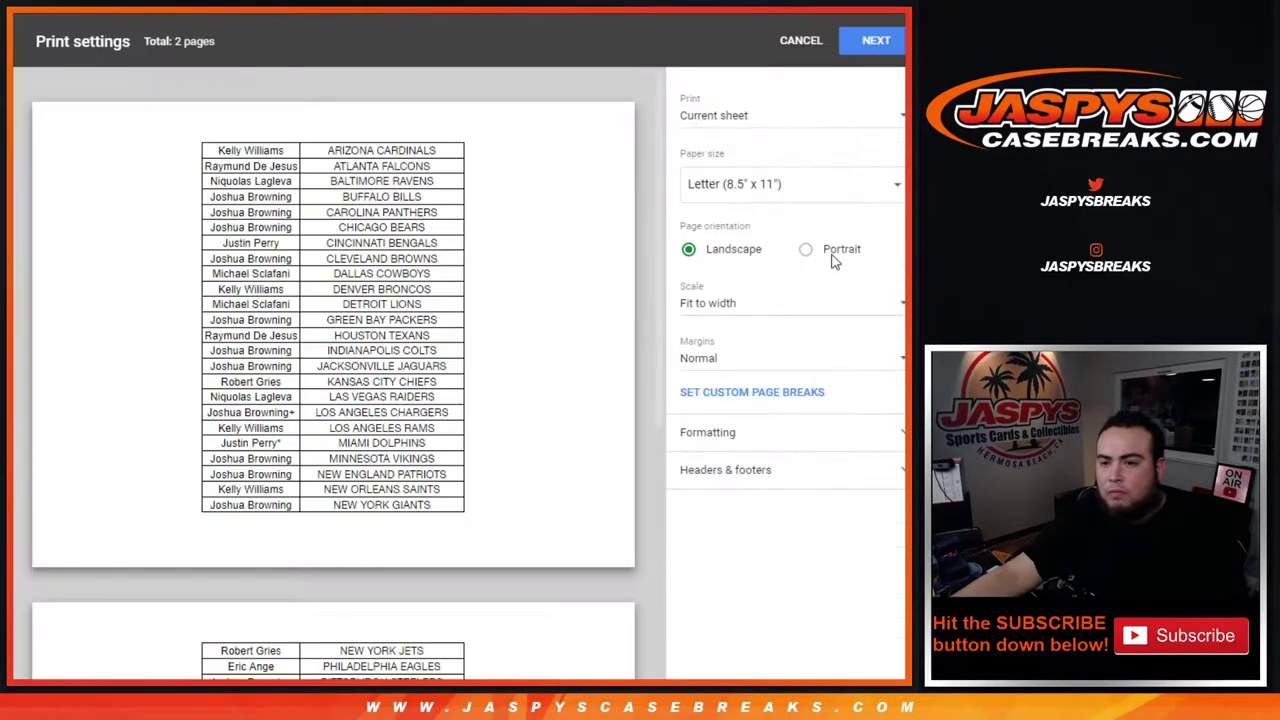
{"action": "left_click", "coordinate": [831, 252]}
{"action": "left_click", "coordinate": [787, 468]}
{"action": "left_click", "coordinate": [736, 535]}
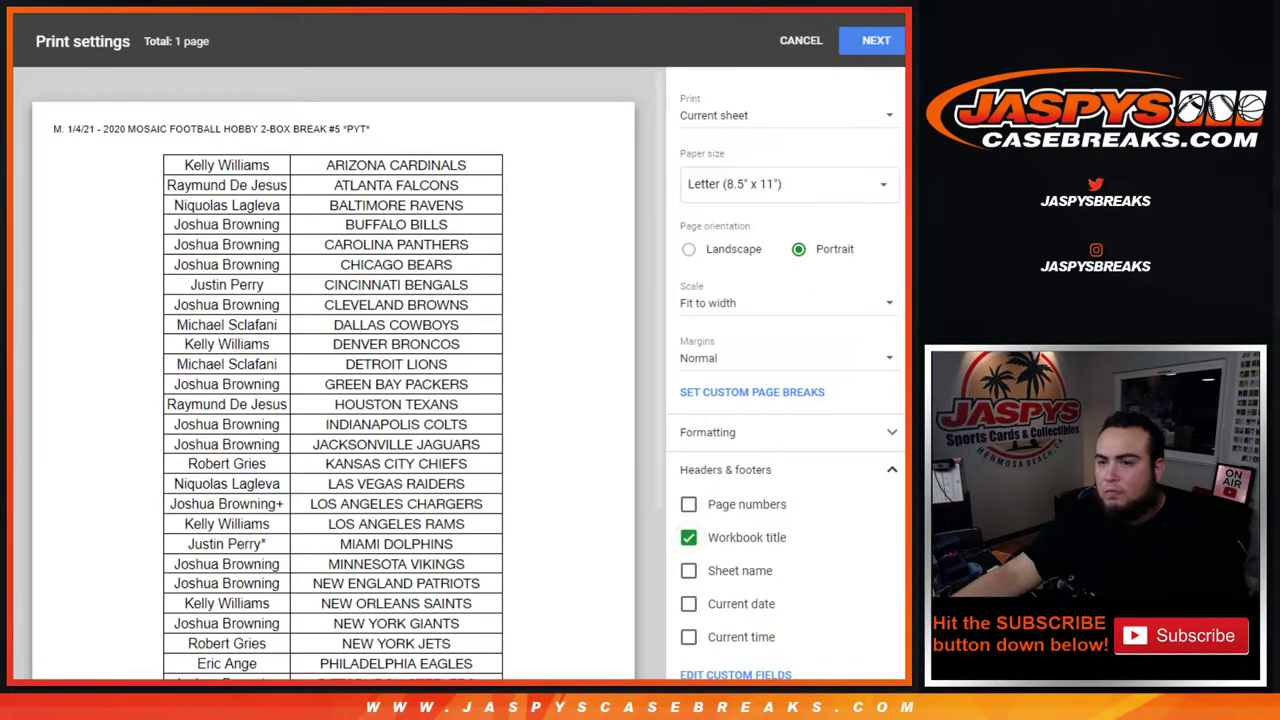
{"action": "left_click", "coordinate": [866, 42]}
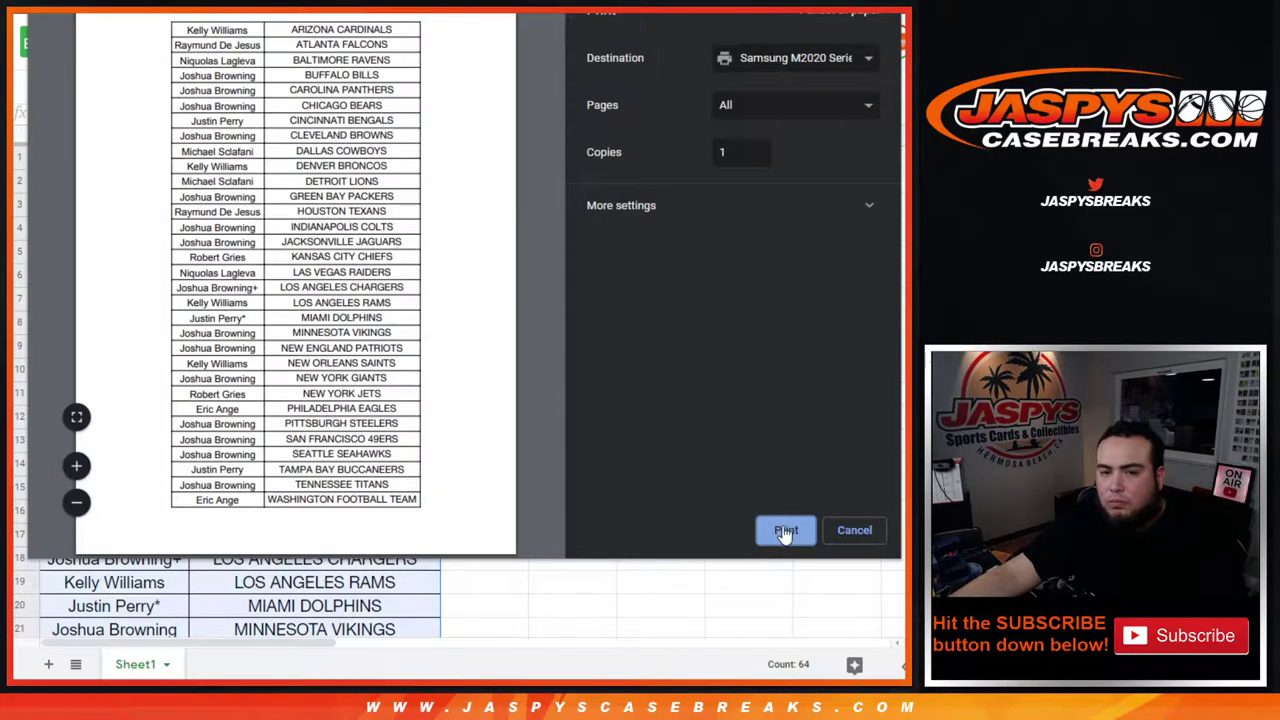
{"action": "left_click", "coordinate": [780, 529]}
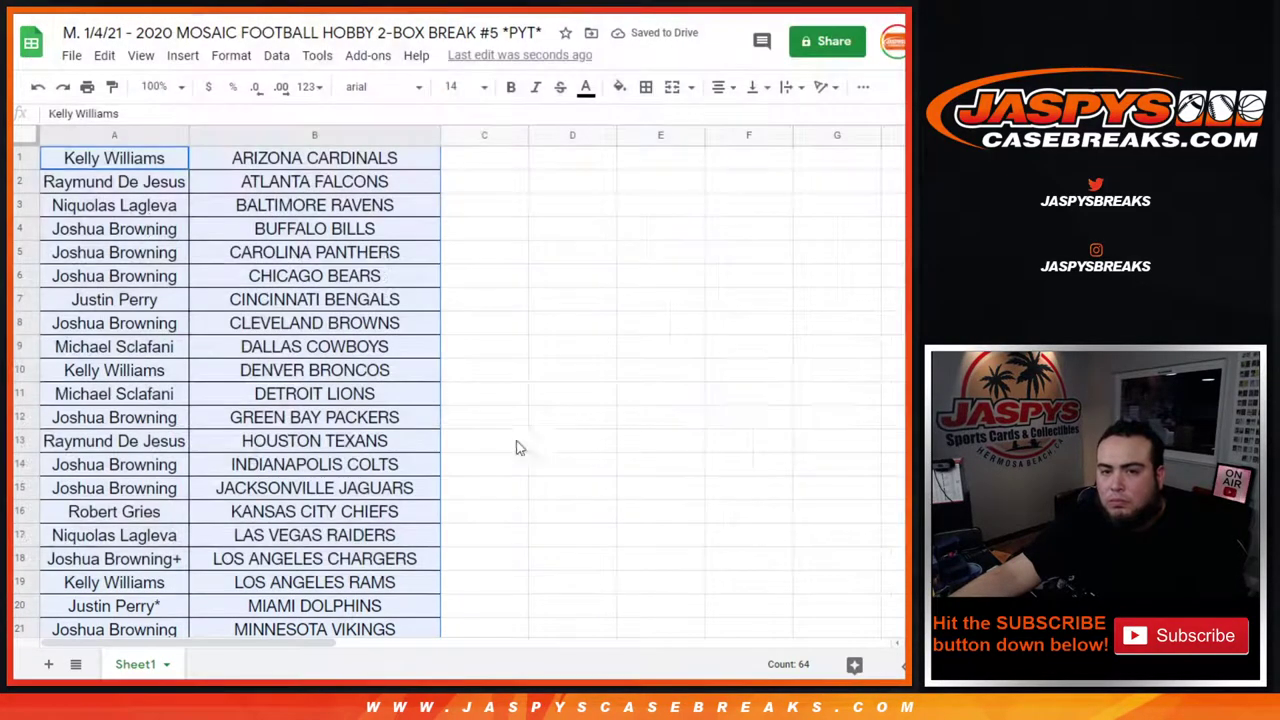